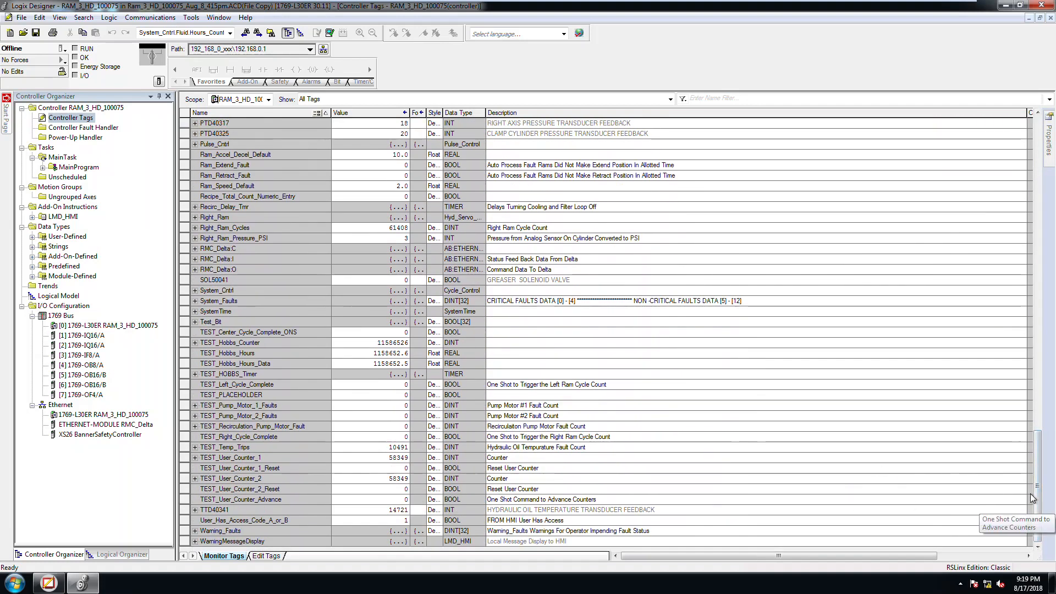
Step: Examine the members of the Center_Ram controller tag and its Accel_Storage array
drag(1034, 492, 1050, 148)
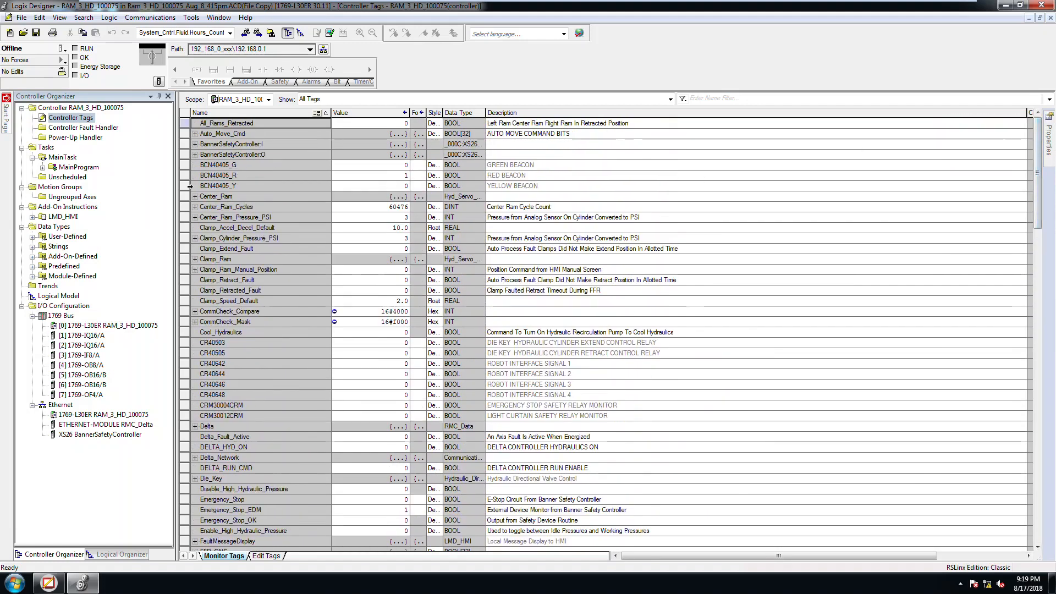
click(195, 197)
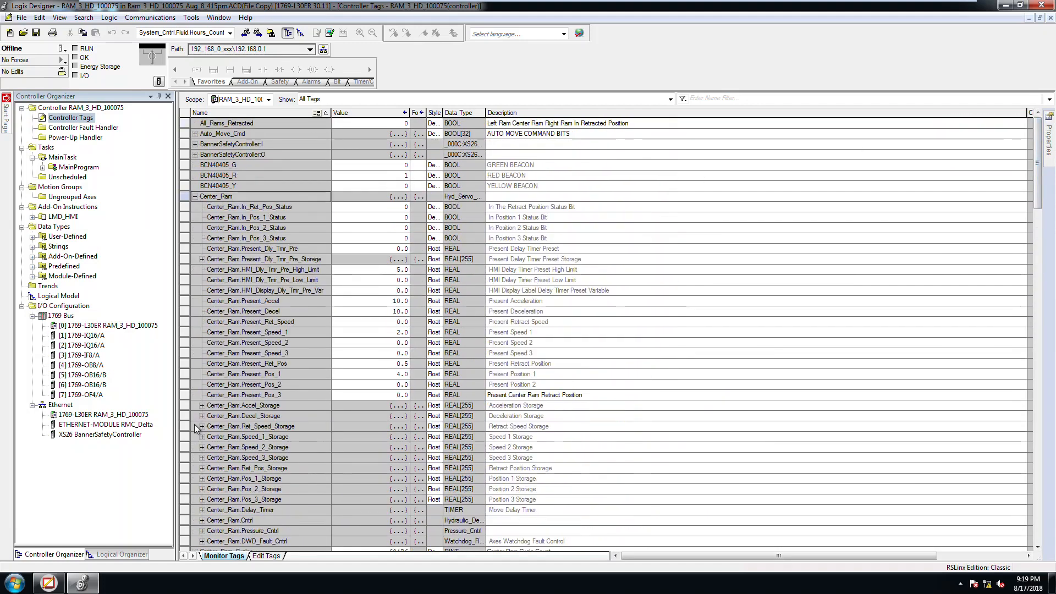
click(202, 407)
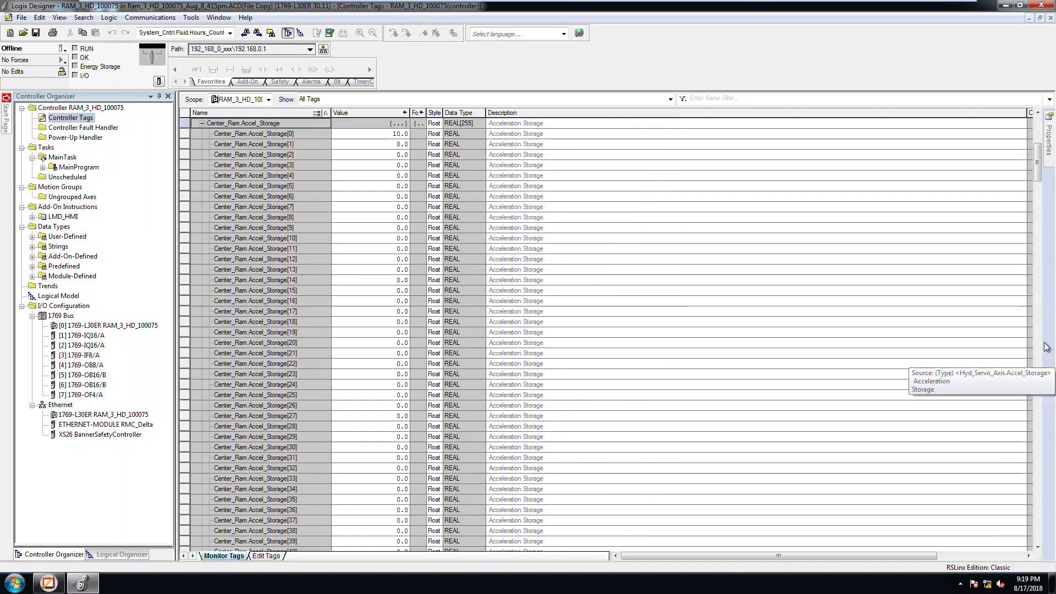
scroll(1038, 178, up, 9)
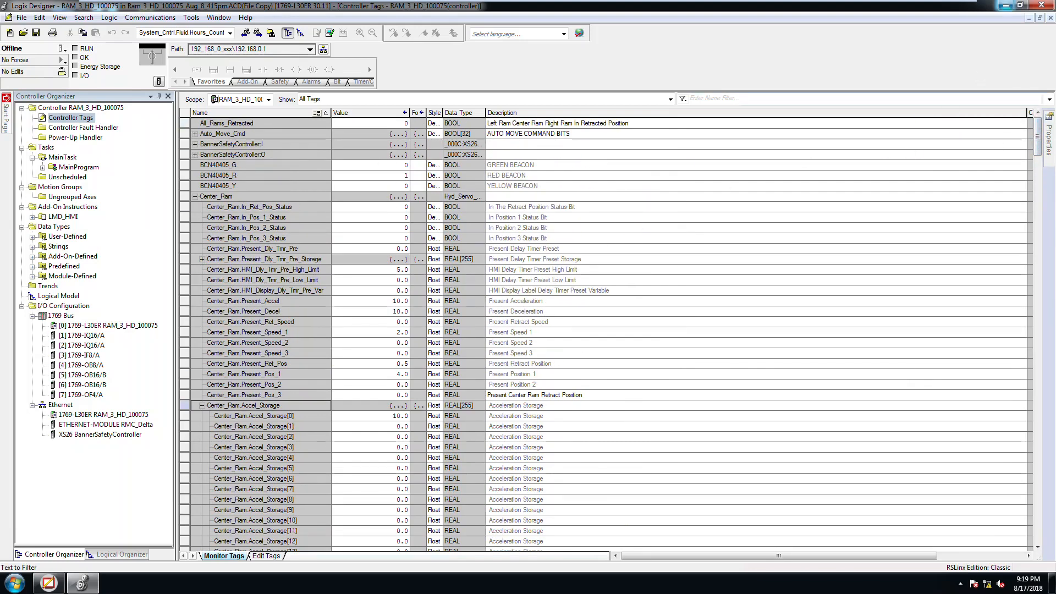
Step: Switch to FactoryTalk View Studio and open the MAIN display of the Communication_Demo application
click(1006, 5)
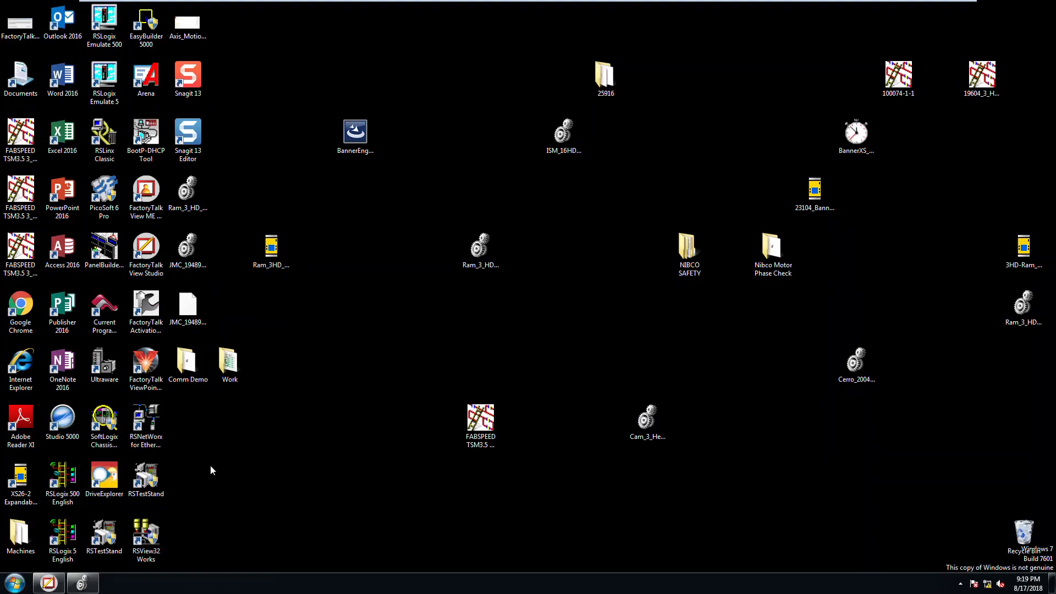
click(50, 582)
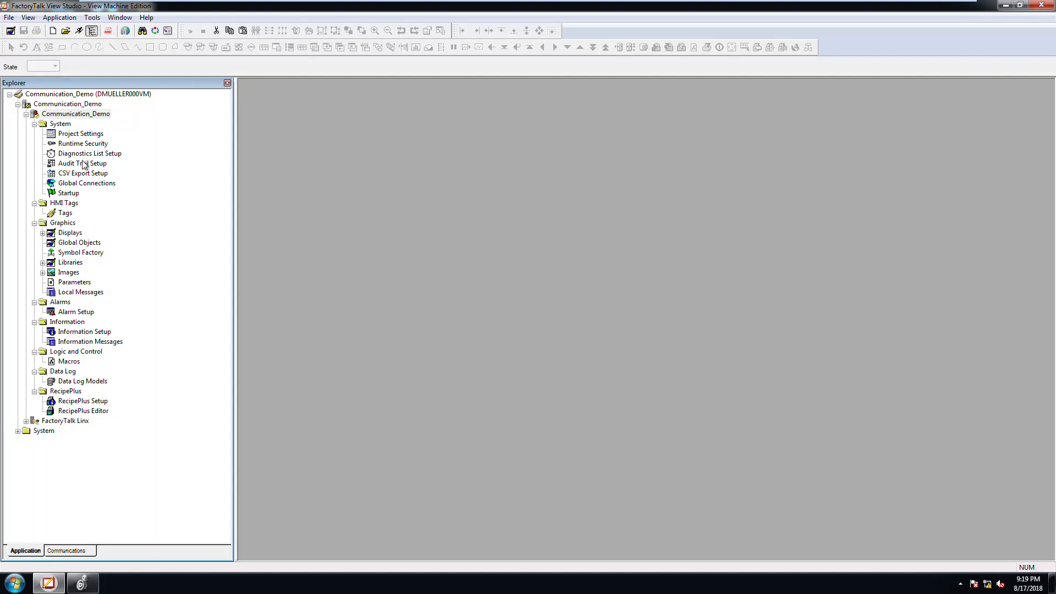
double_click(69, 233)
double_click(76, 272)
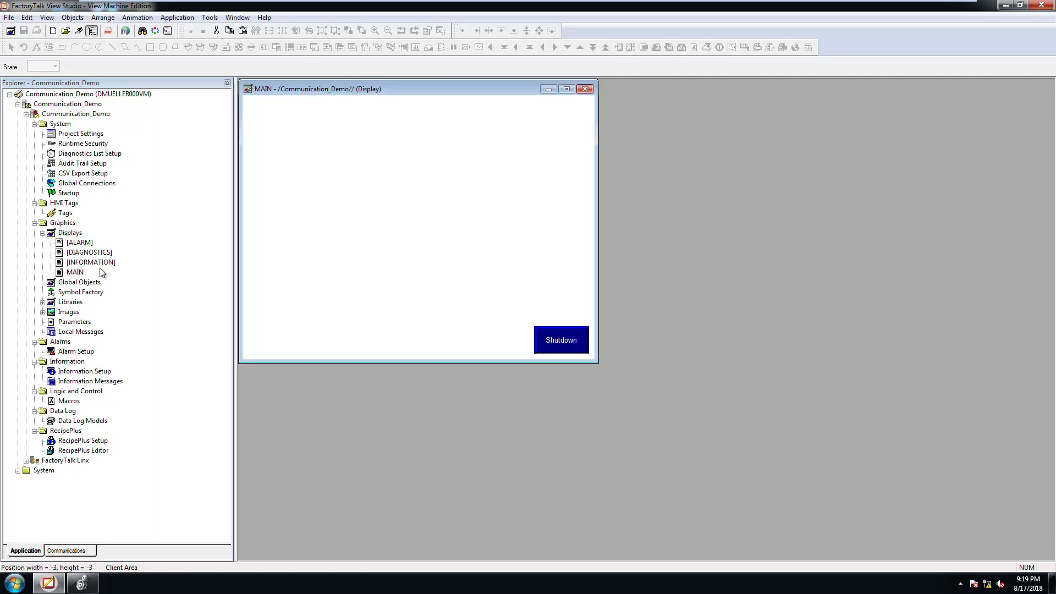
Step: Draw a rectangular momentary push button in the upper middle area of the MAIN display
double_click(79, 243)
click(585, 220)
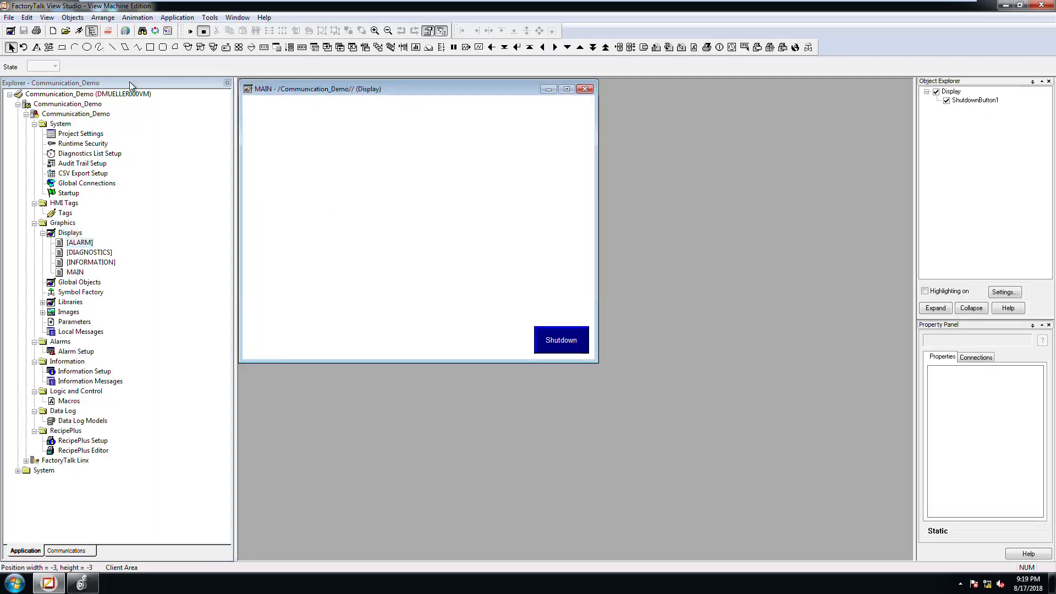
drag(366, 184, 442, 215)
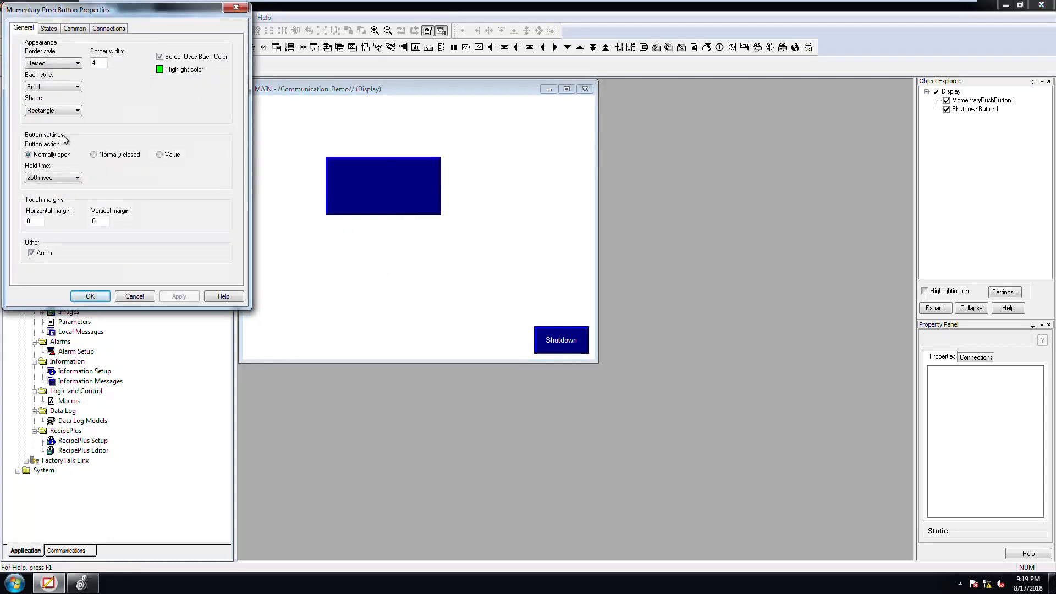
Step: Browse the system folder for tags available to the momentary push button's Value connection, without assigning one
click(108, 28)
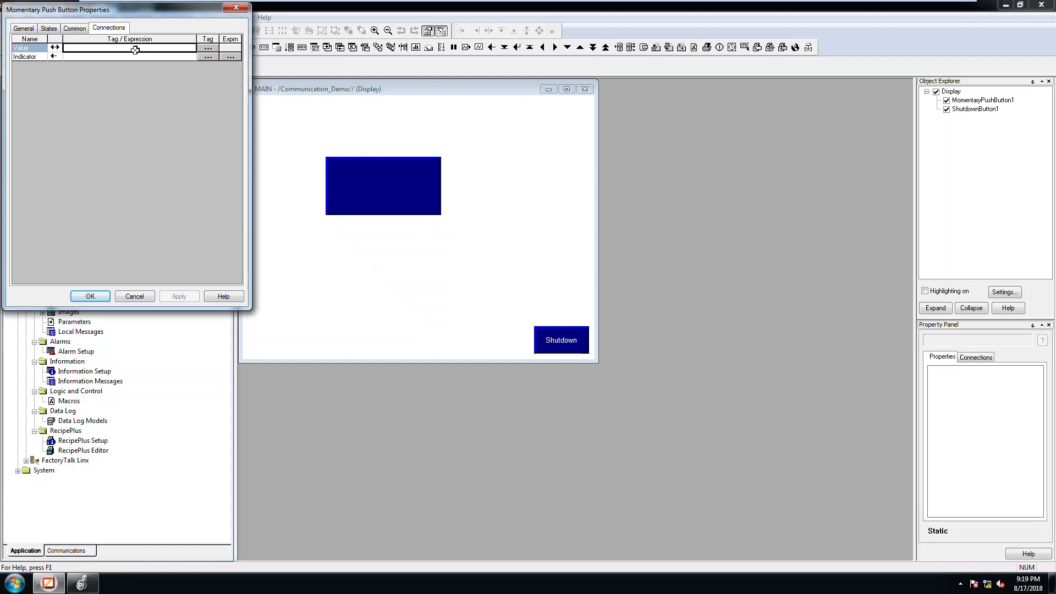
click(207, 49)
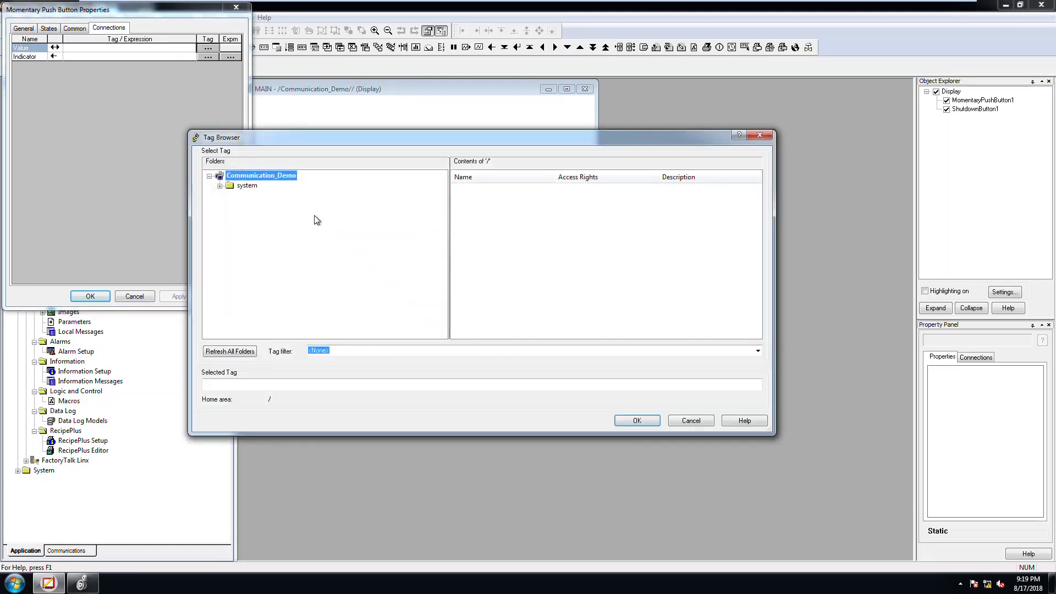
click(246, 186)
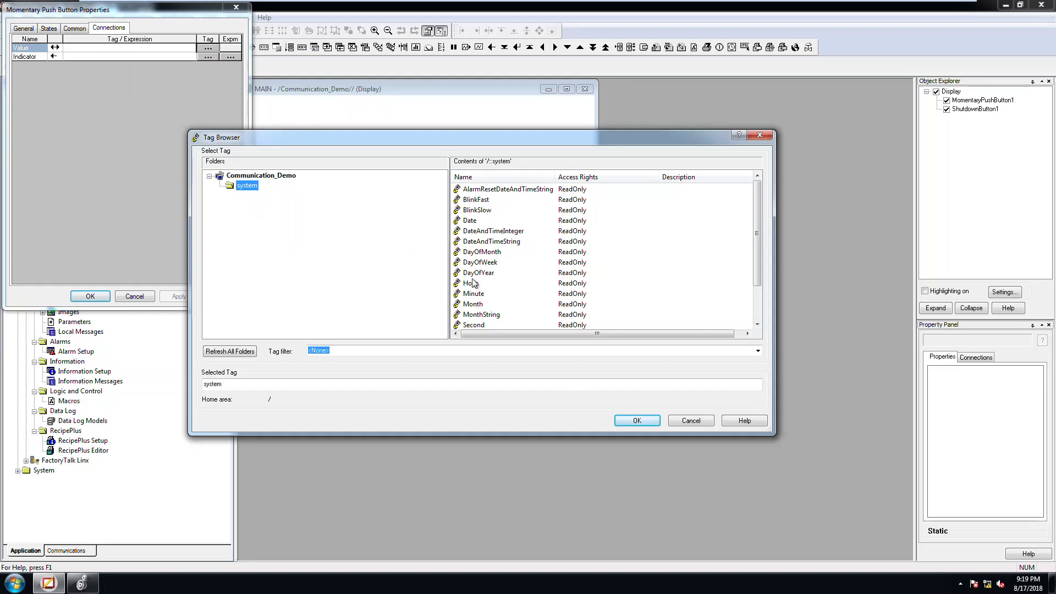
click(690, 421)
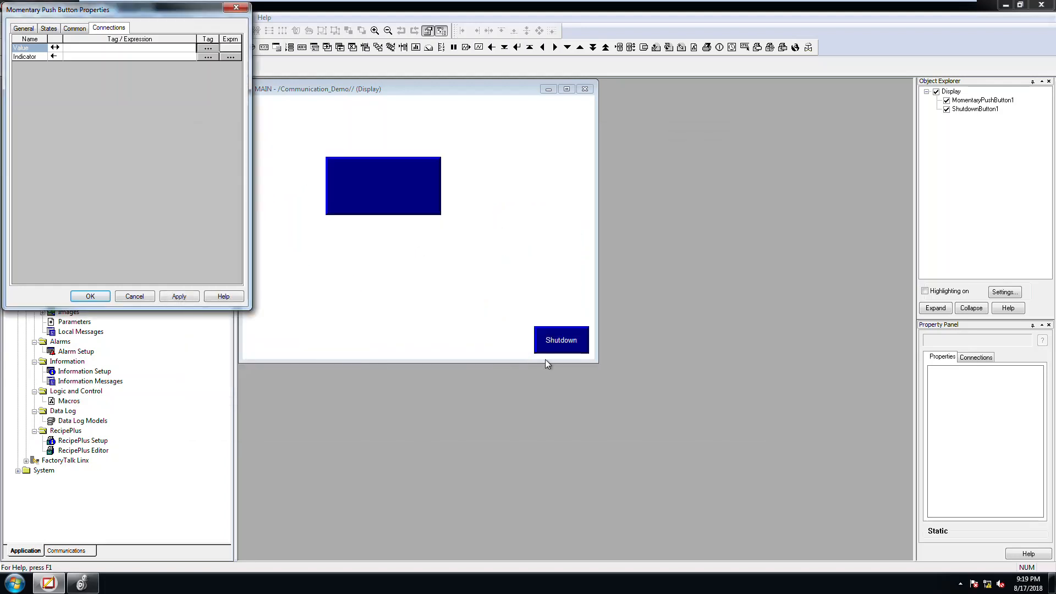
click(138, 296)
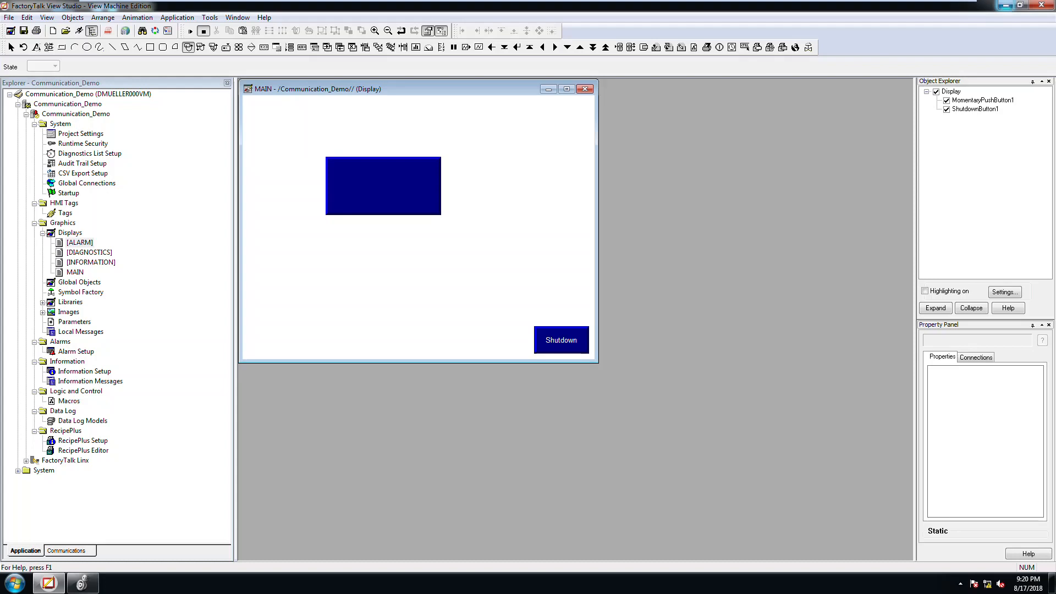
Step: Switch to Logix Designer and save a copy of the project as offline in the Comm Demo folder on the desktop
click(1005, 5)
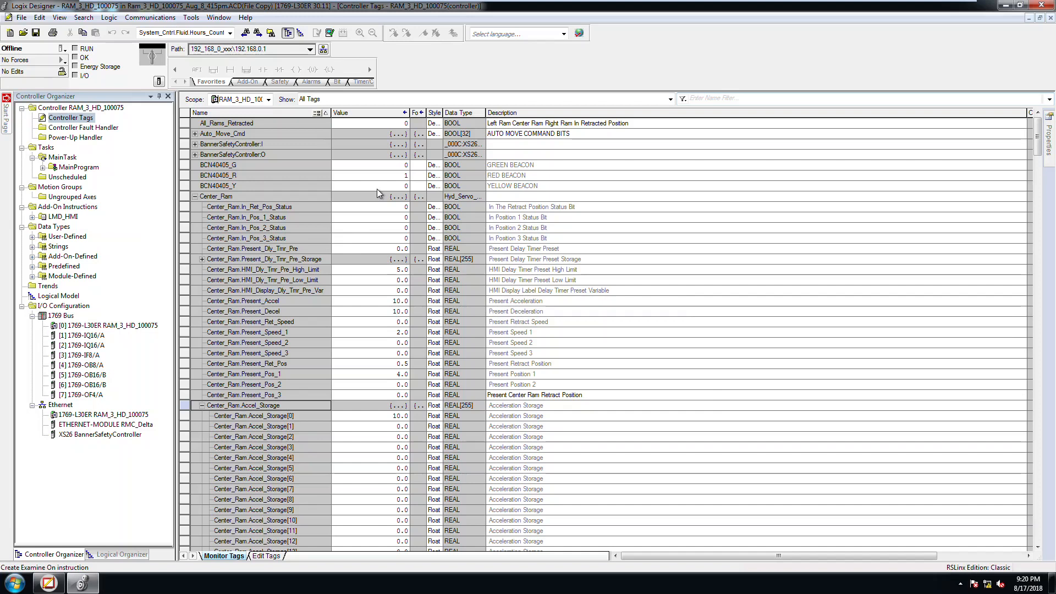
click(21, 17)
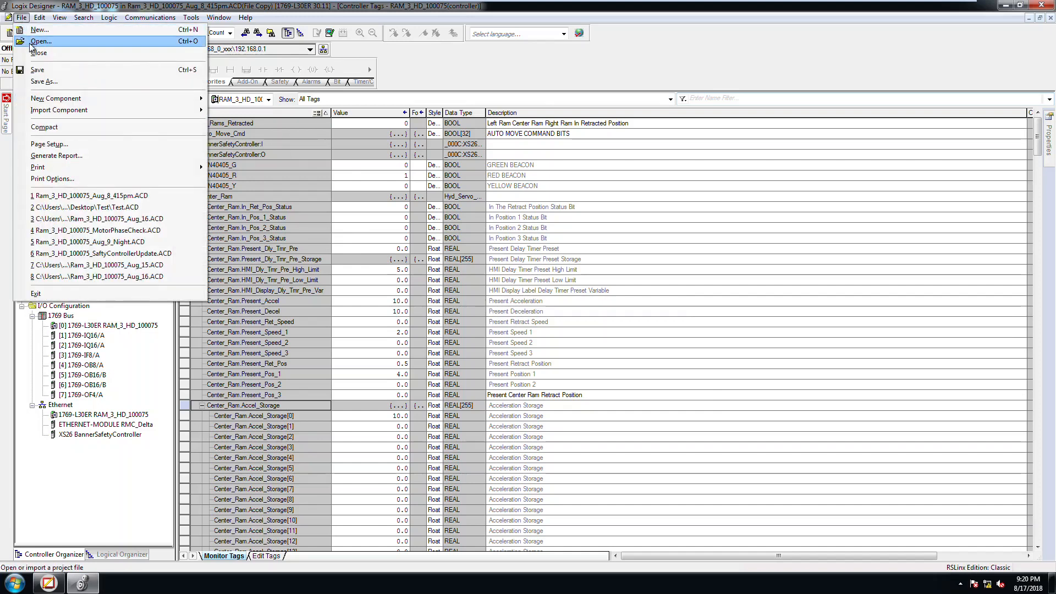
click(41, 82)
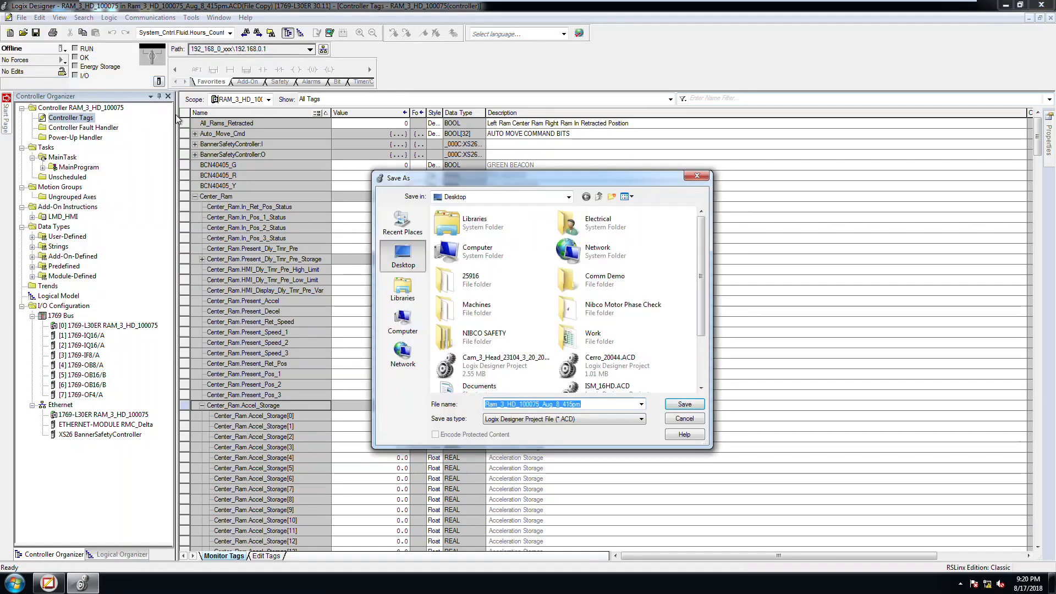
mouse_move(702, 233)
mouse_down()
mouse_move(710, 282)
mouse_move(712, 233)
mouse_up()
double_click(596, 263)
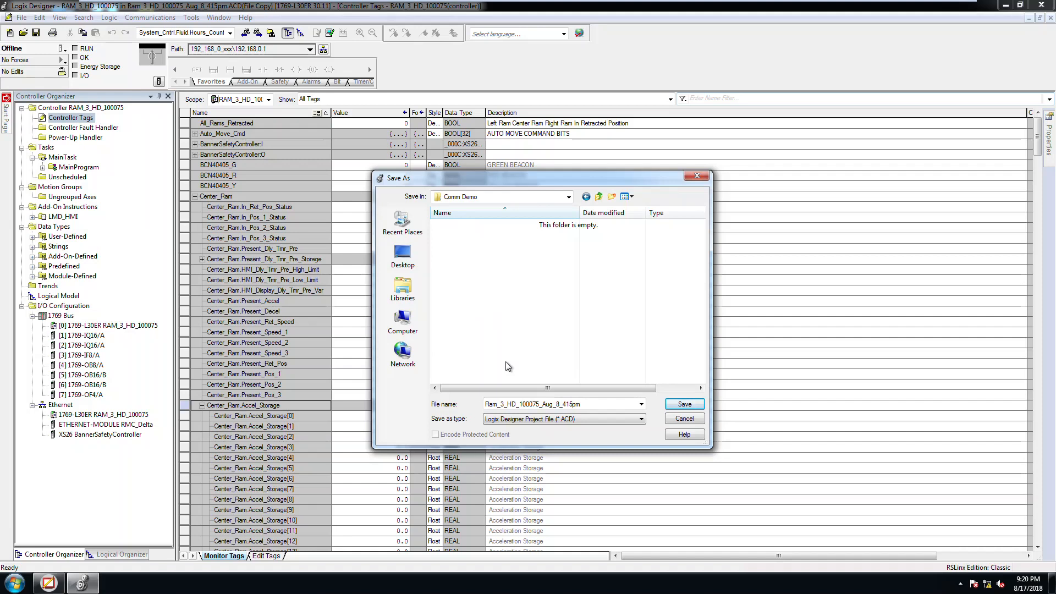
double_click(588, 403)
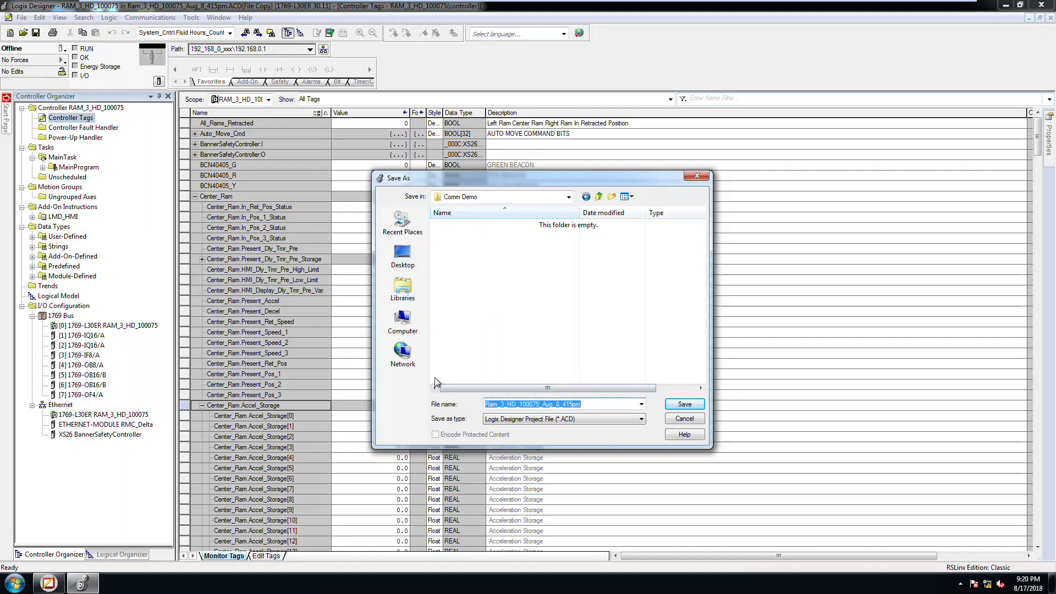
text(offline)
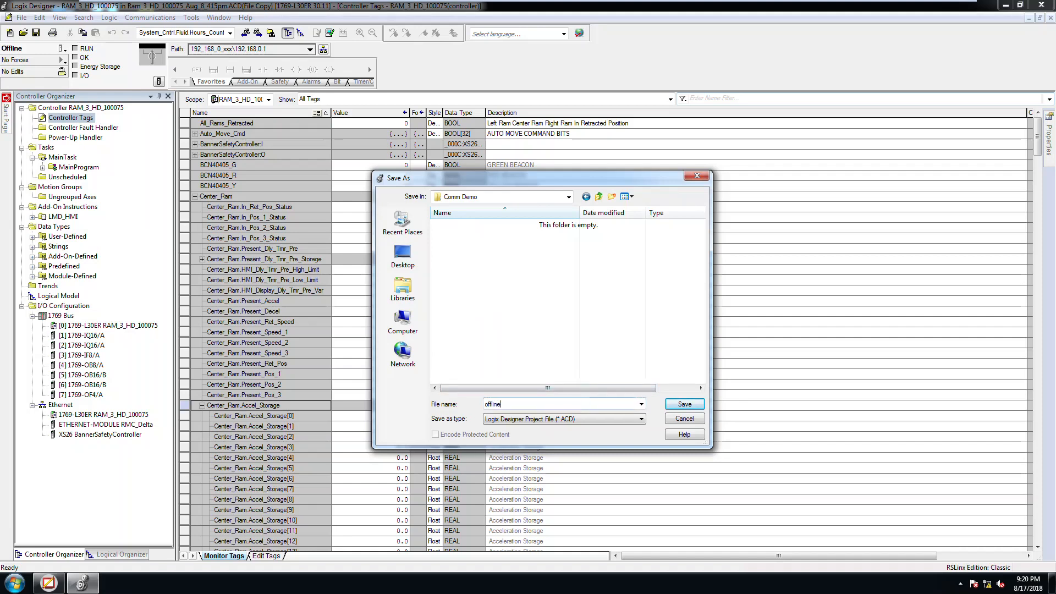
key(Return)
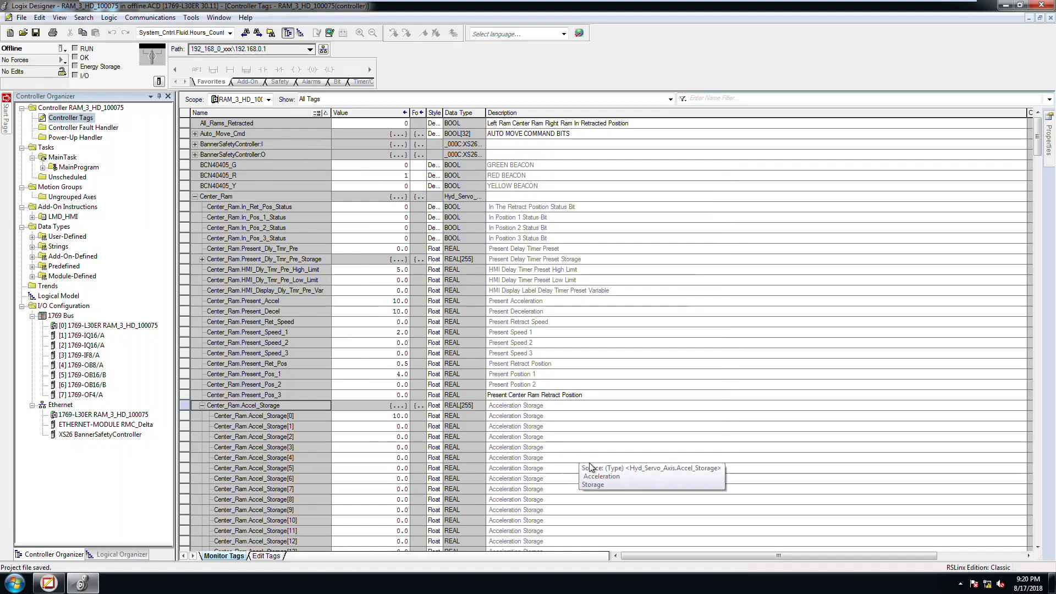
Step: Collapse the Center_Ram tag in the controller tags list
click(195, 196)
click(195, 197)
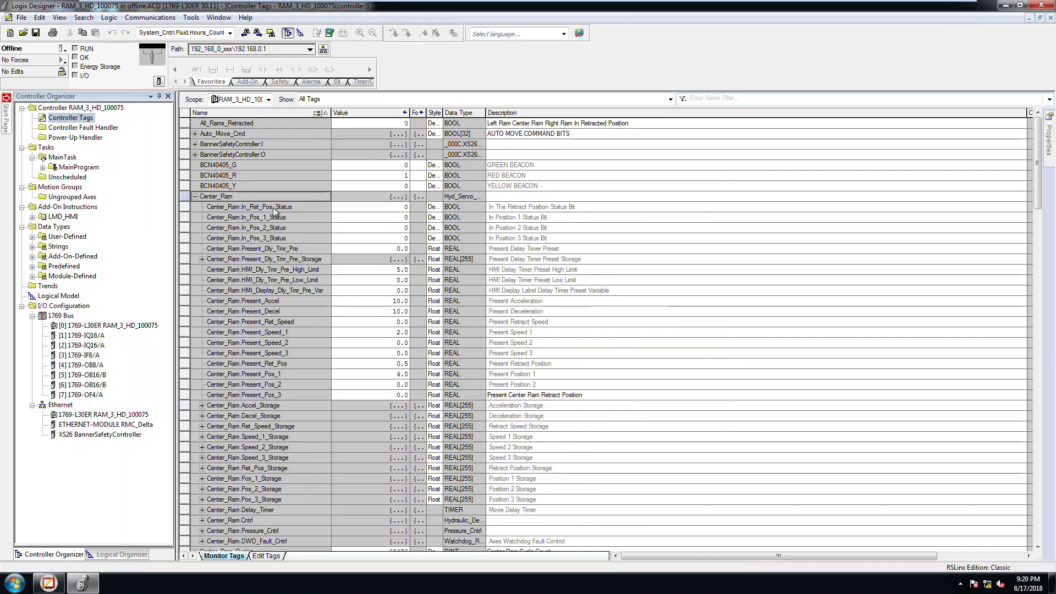
click(196, 196)
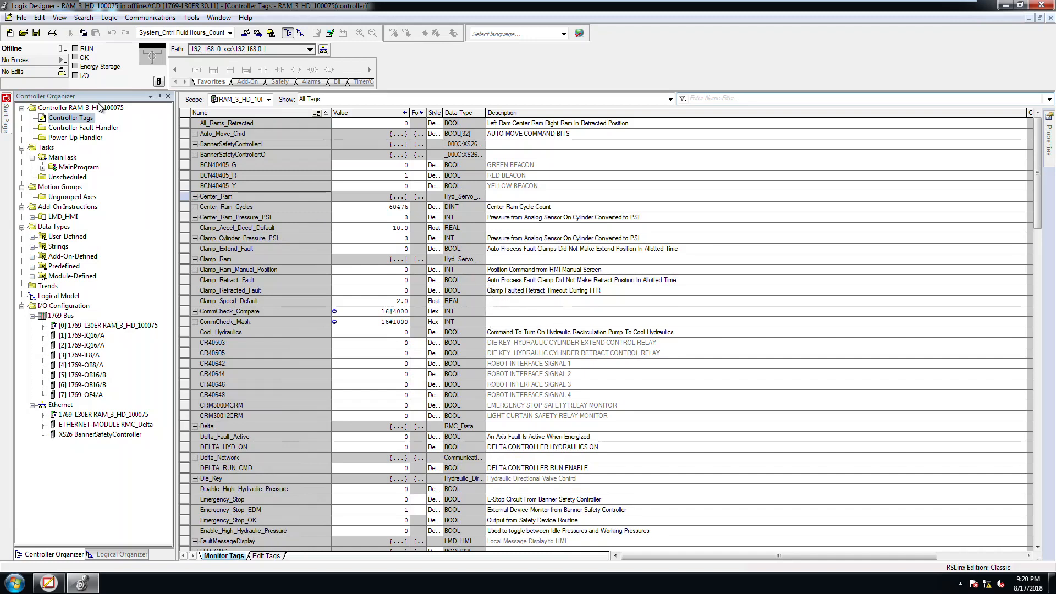
click(21, 17)
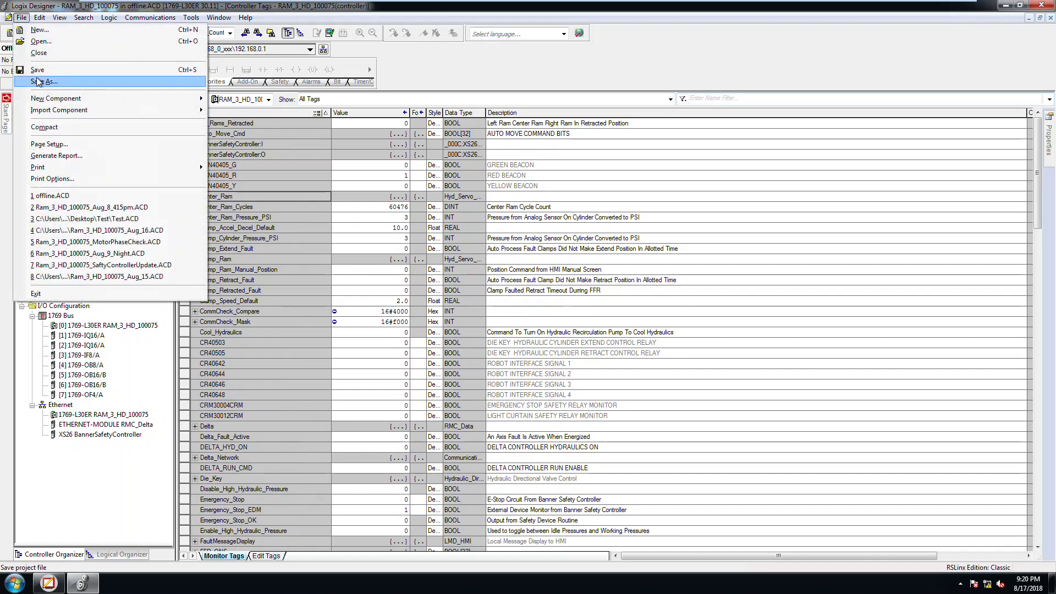
click(37, 81)
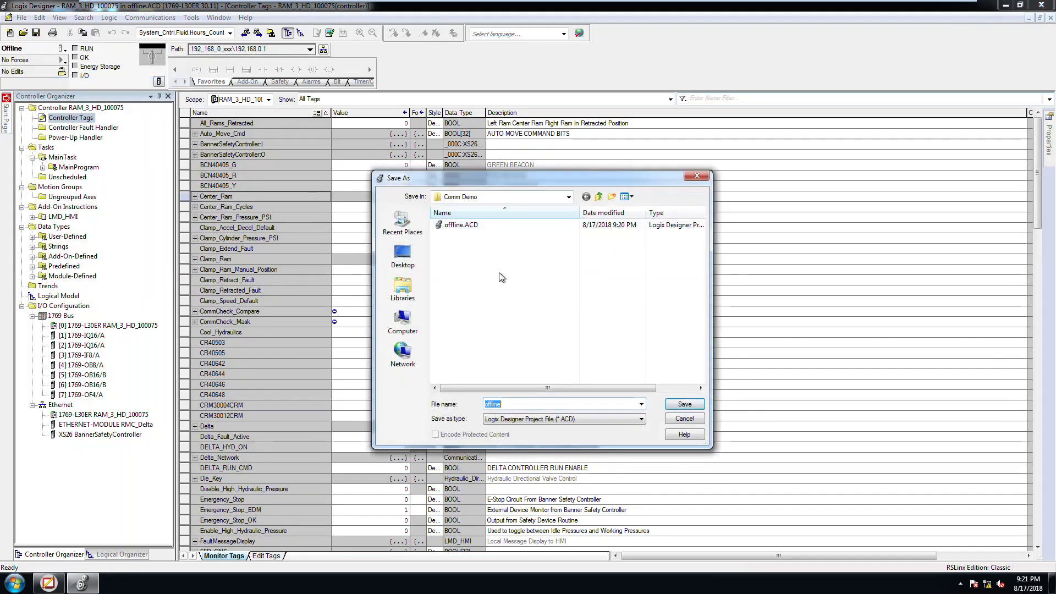
click(684, 419)
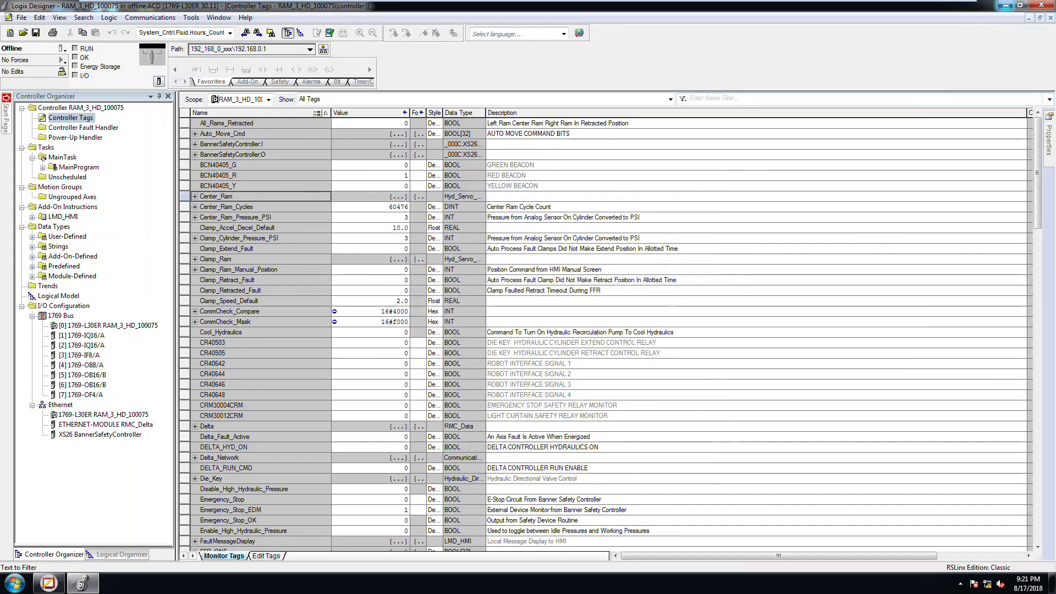
Step: Switch to FactoryTalk View Studio and create a new FactoryTalk Linx runtime configuration through Communication Setup
click(1006, 4)
click(49, 583)
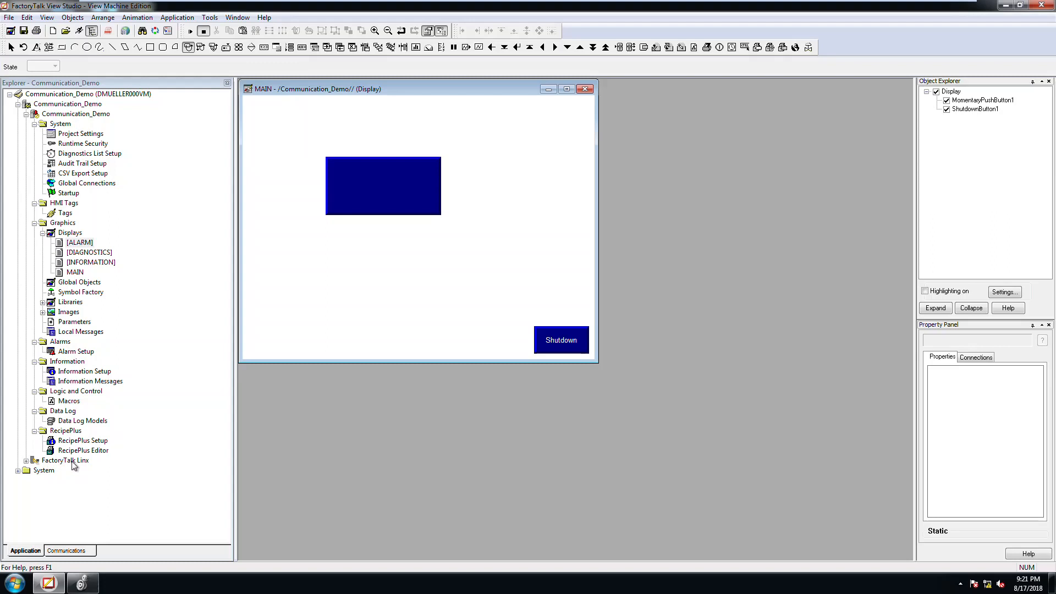
click(27, 460)
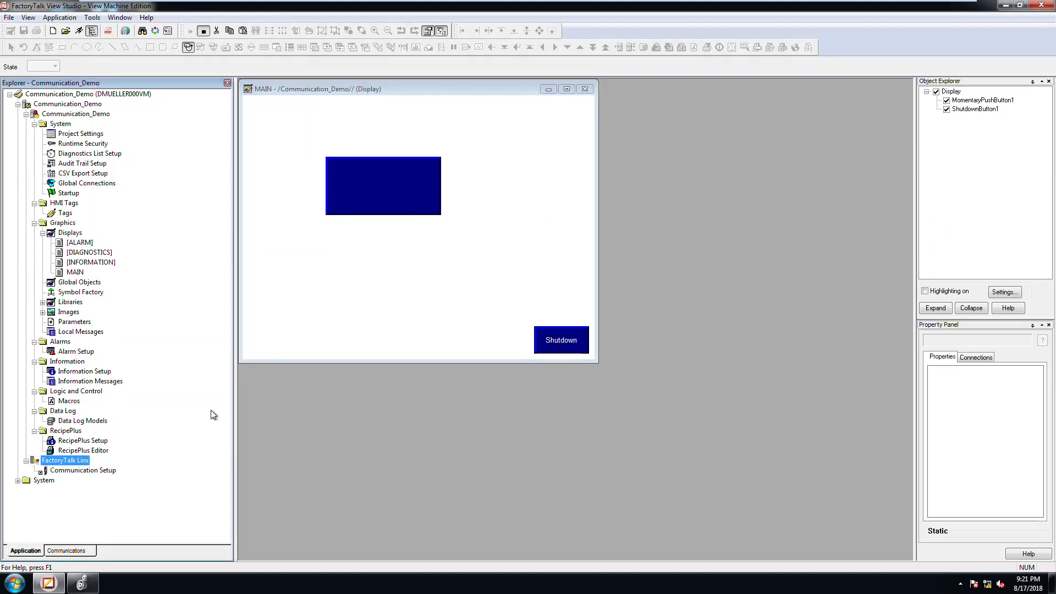
double_click(89, 472)
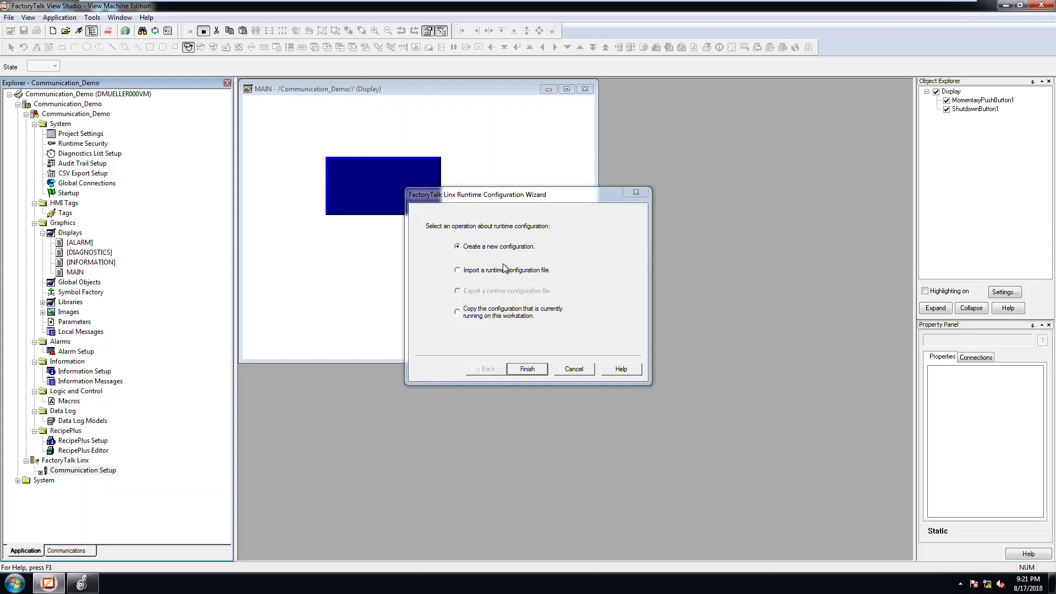
click(525, 368)
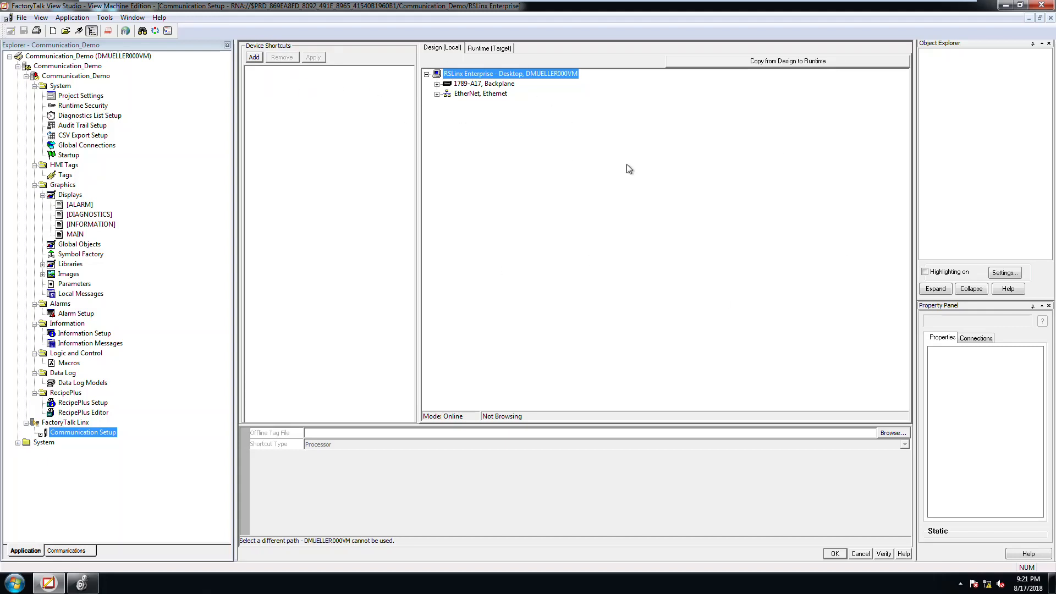
Step: Examine the Ethernet branch of the local design configuration and the drivers in the runtime target configuration
click(438, 95)
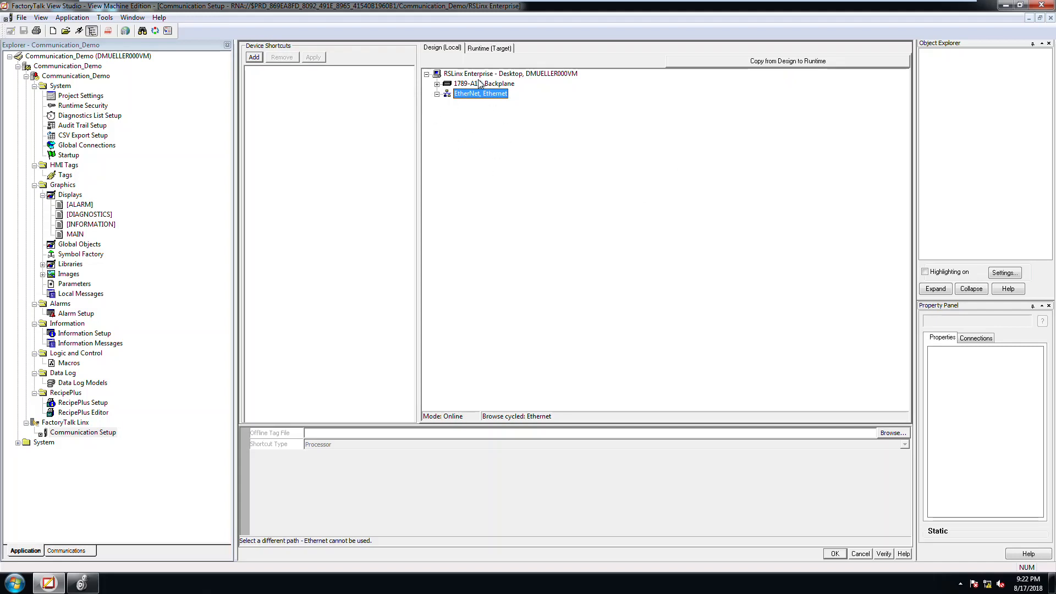
click(498, 49)
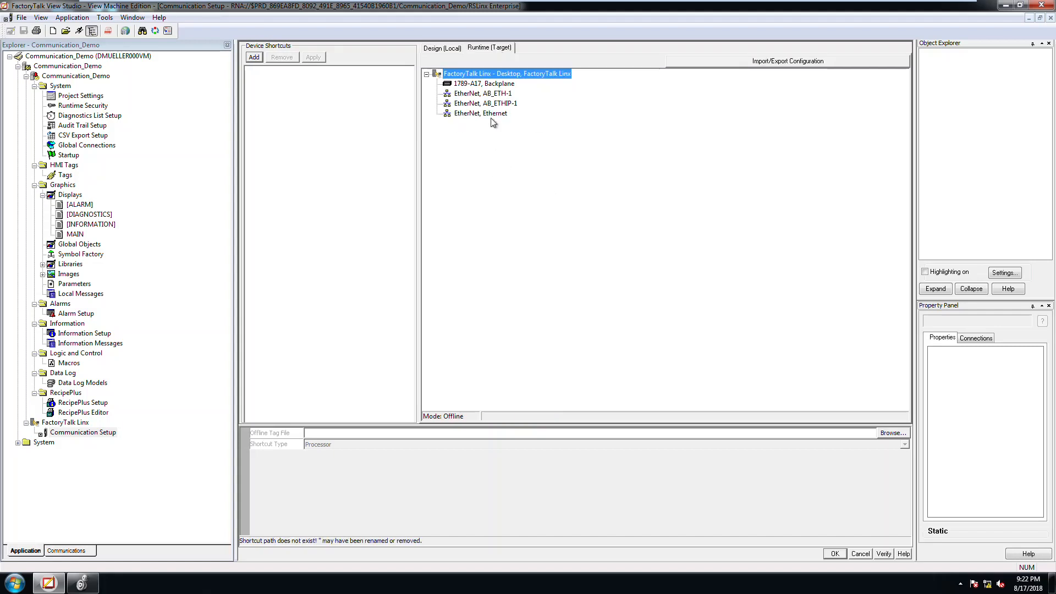
click(450, 48)
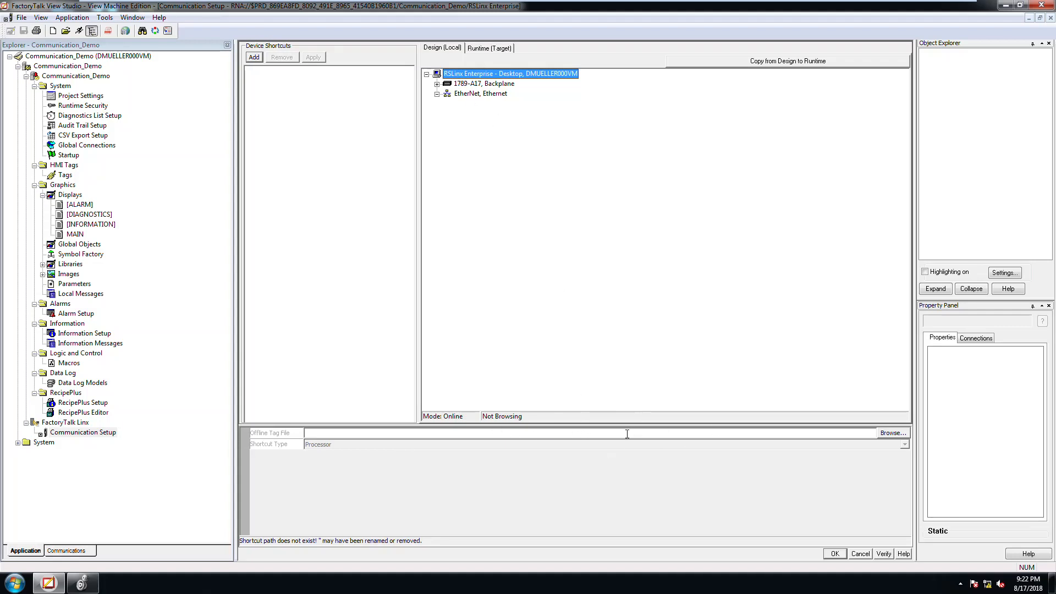
Step: Add a device shortcut named Comm
click(254, 58)
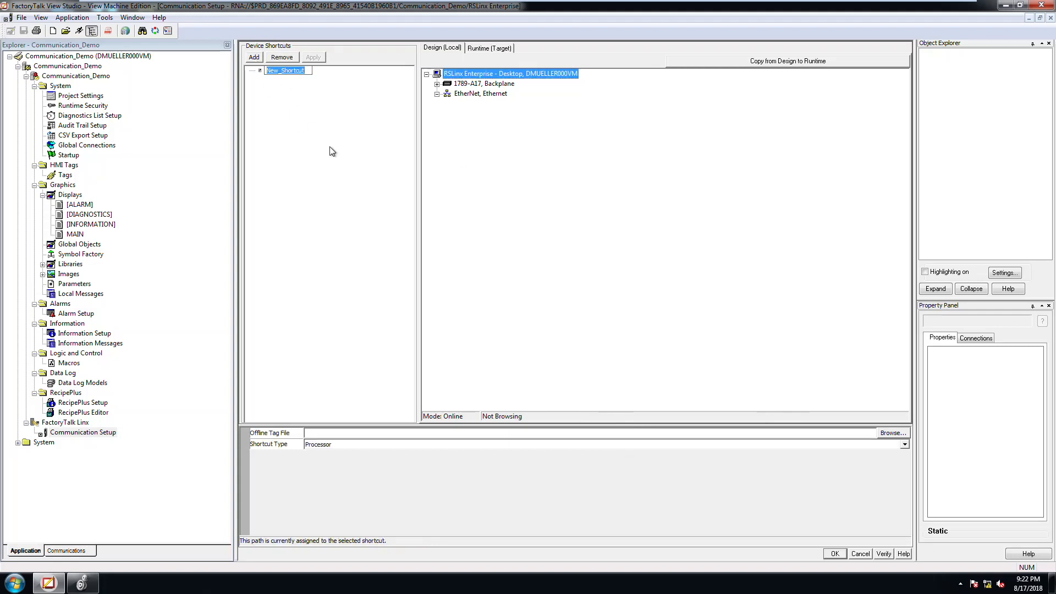
text(Comm)
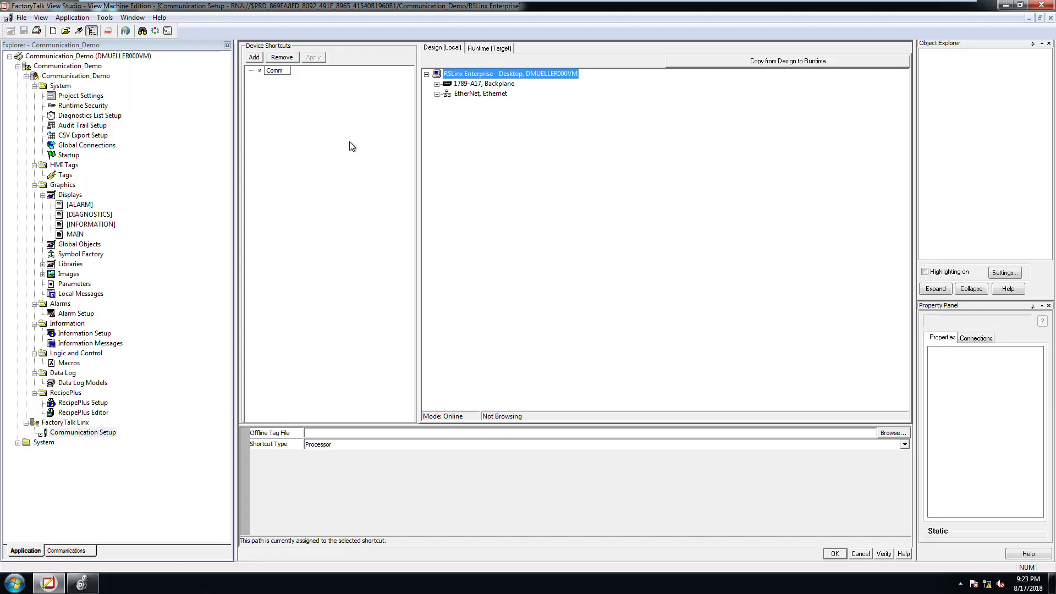
click(315, 92)
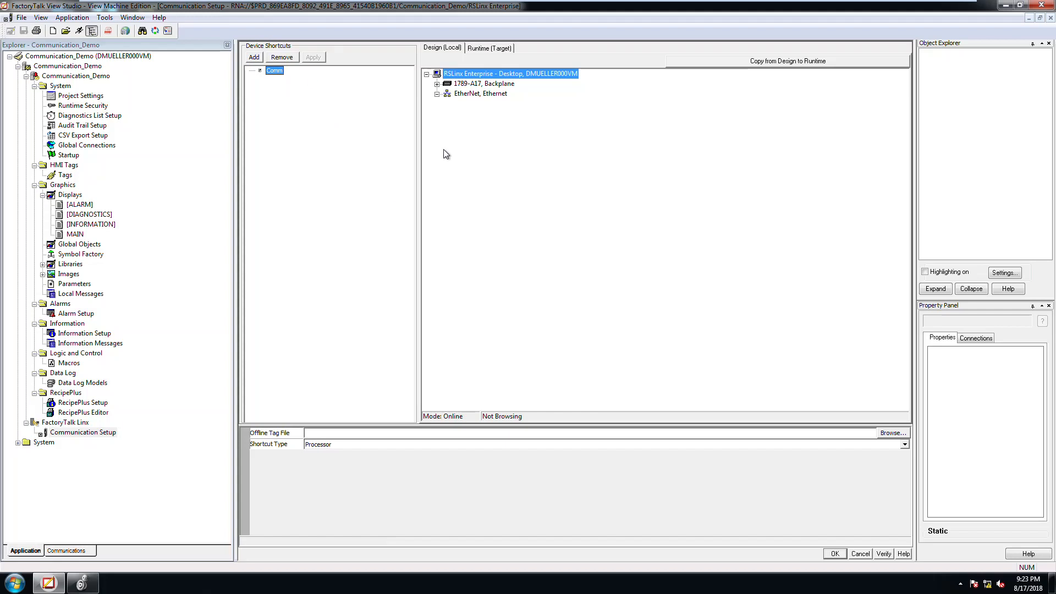
Step: Assign offline.ACD from the desktop's Comm Demo folder as the Comm shortcut's offline tag file and apply the change
click(462, 433)
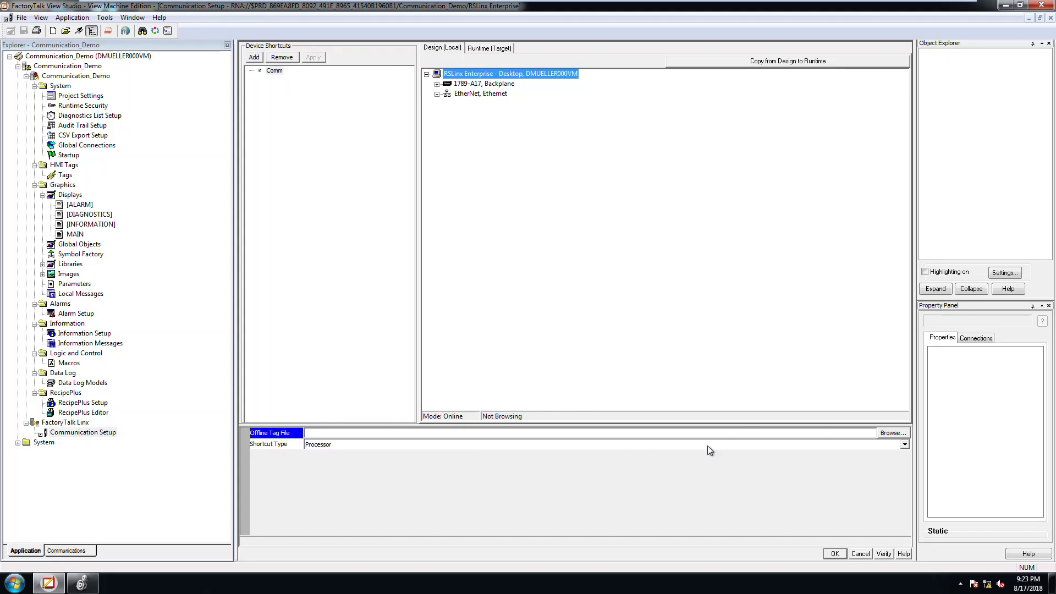
click(887, 433)
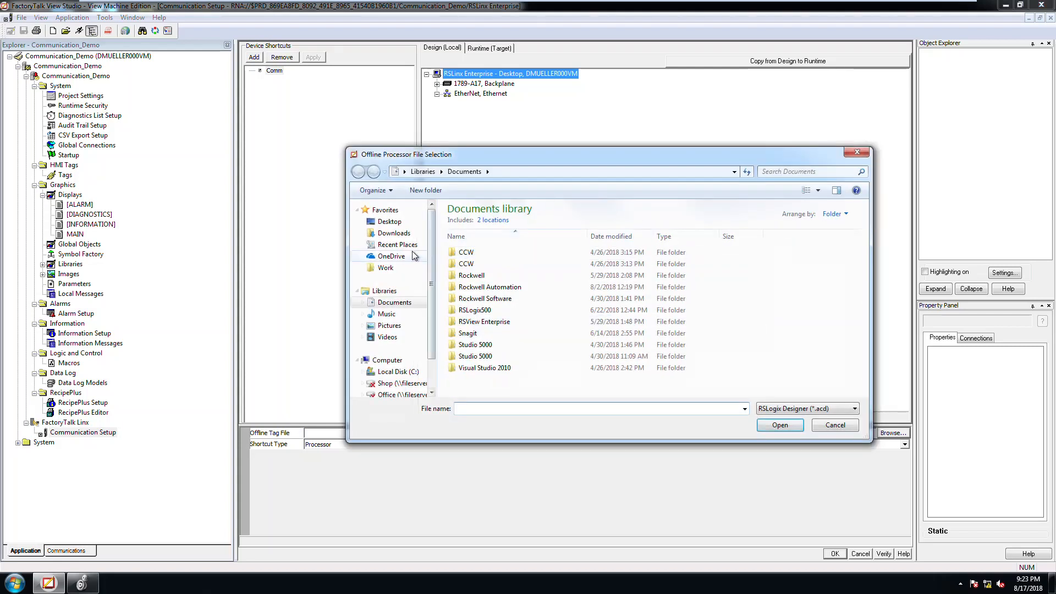
click(389, 222)
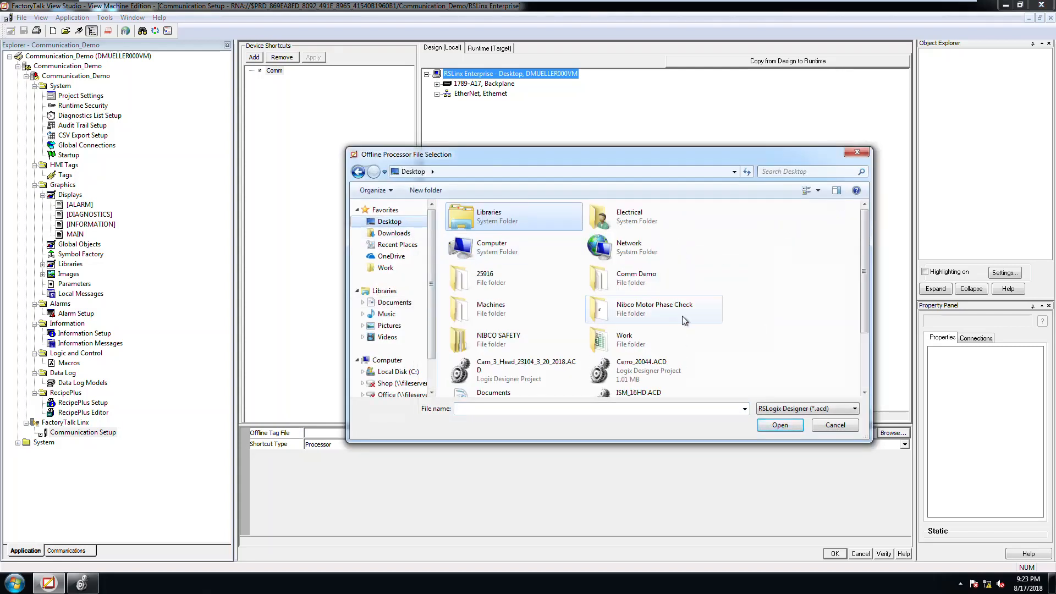
double_click(629, 277)
click(462, 222)
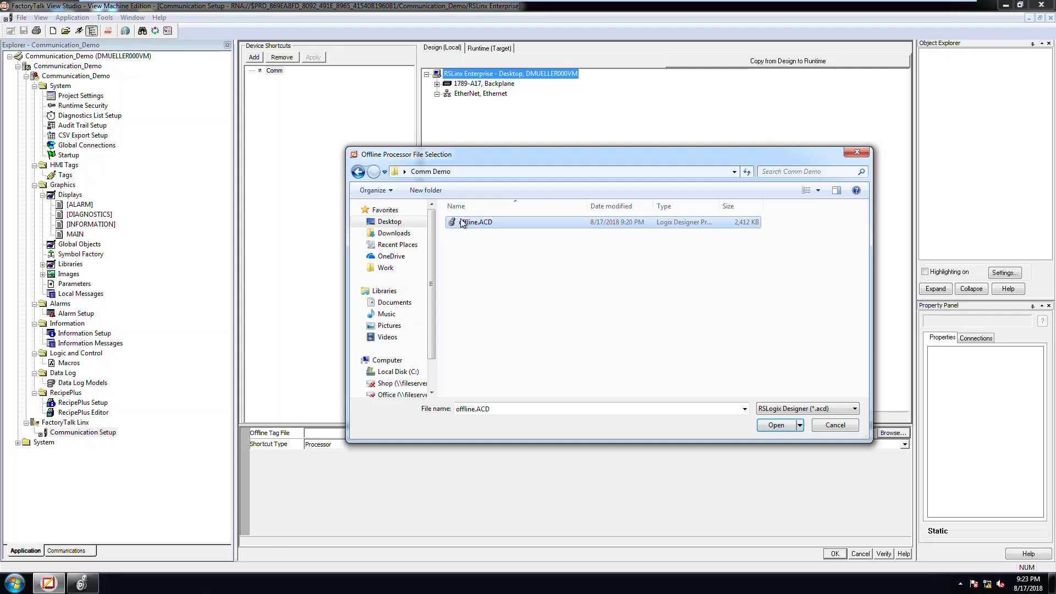
double_click(454, 219)
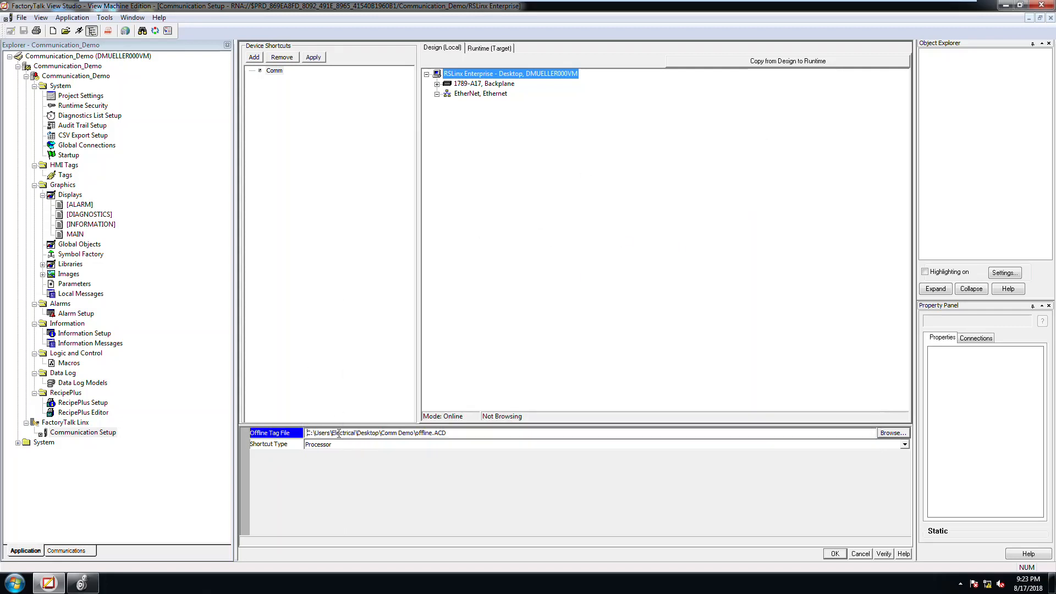
drag(306, 433, 448, 433)
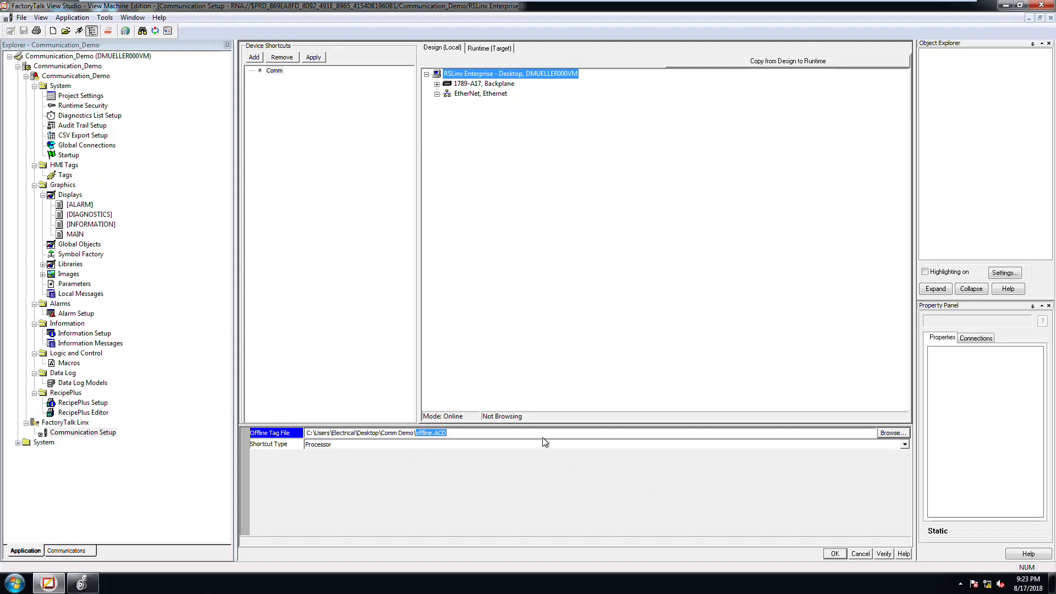
click(315, 58)
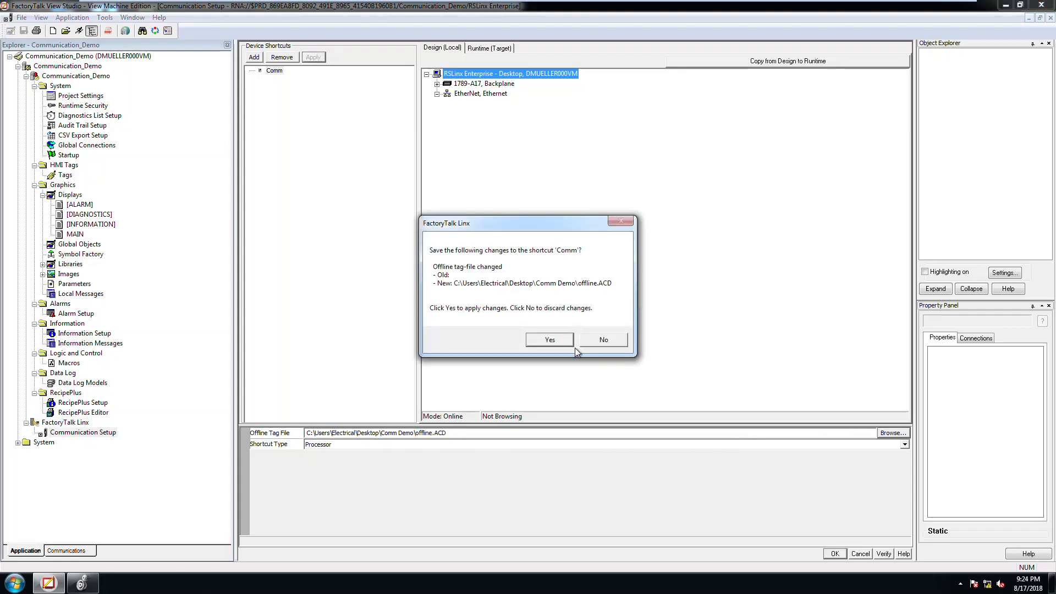
click(550, 340)
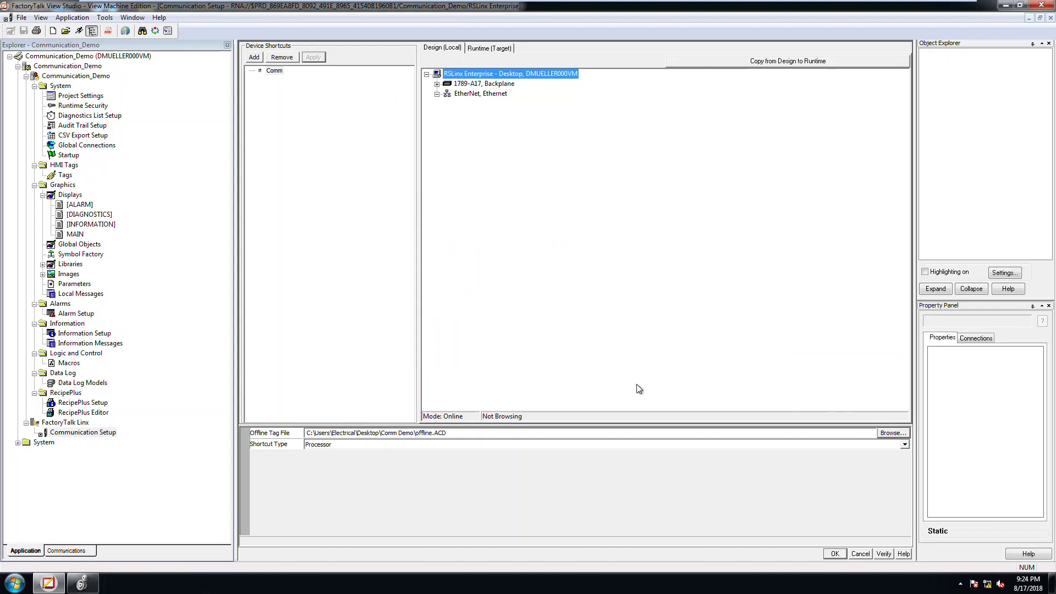
Step: Verify the Comm shortcut, review its design, offline tag file and runtime entries in the report, and accept the communication setup
click(884, 553)
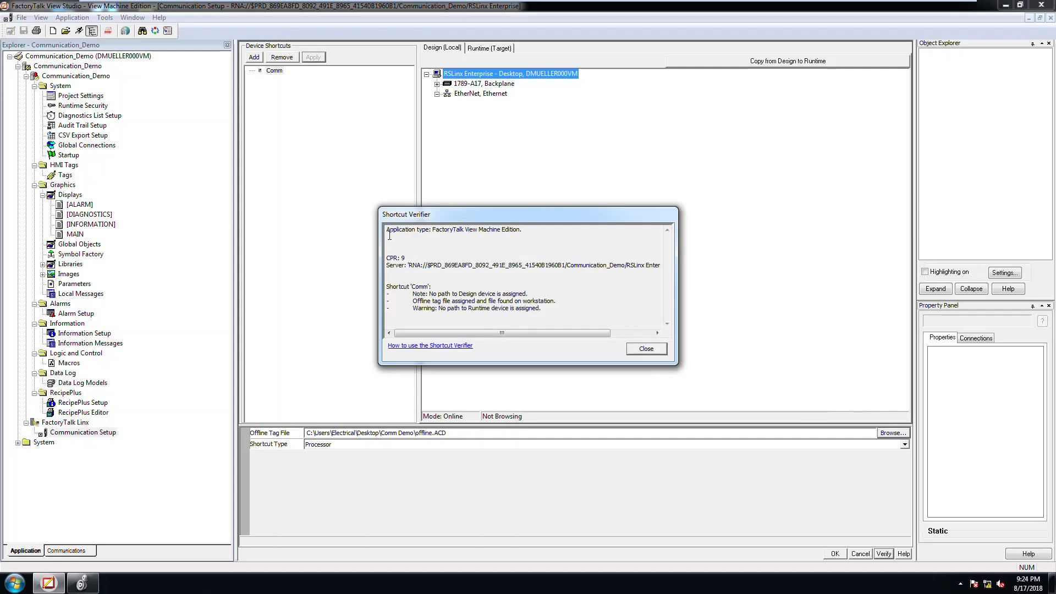
drag(411, 287, 523, 296)
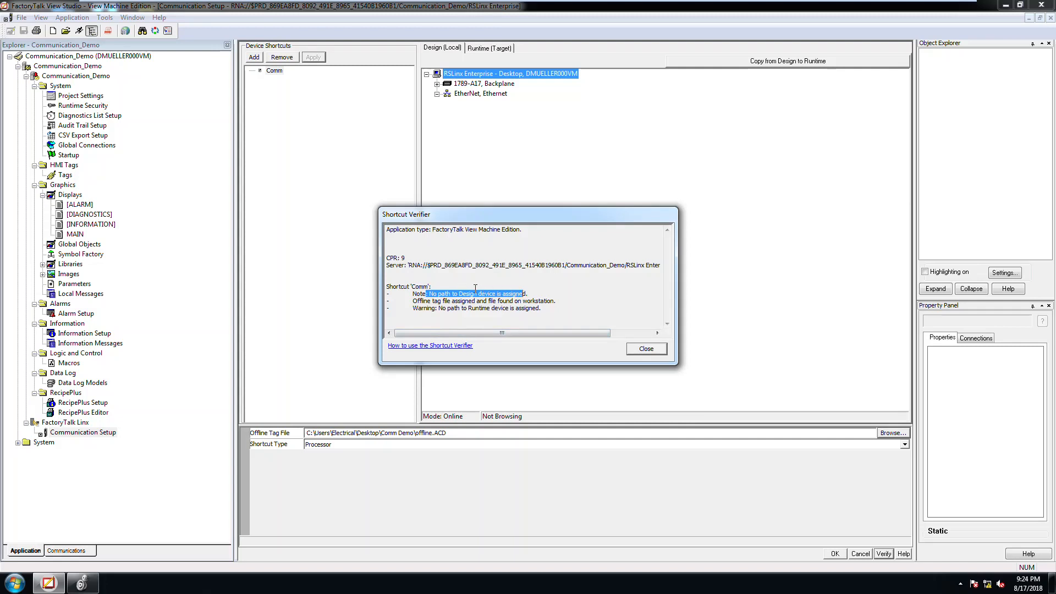
drag(432, 301, 552, 303)
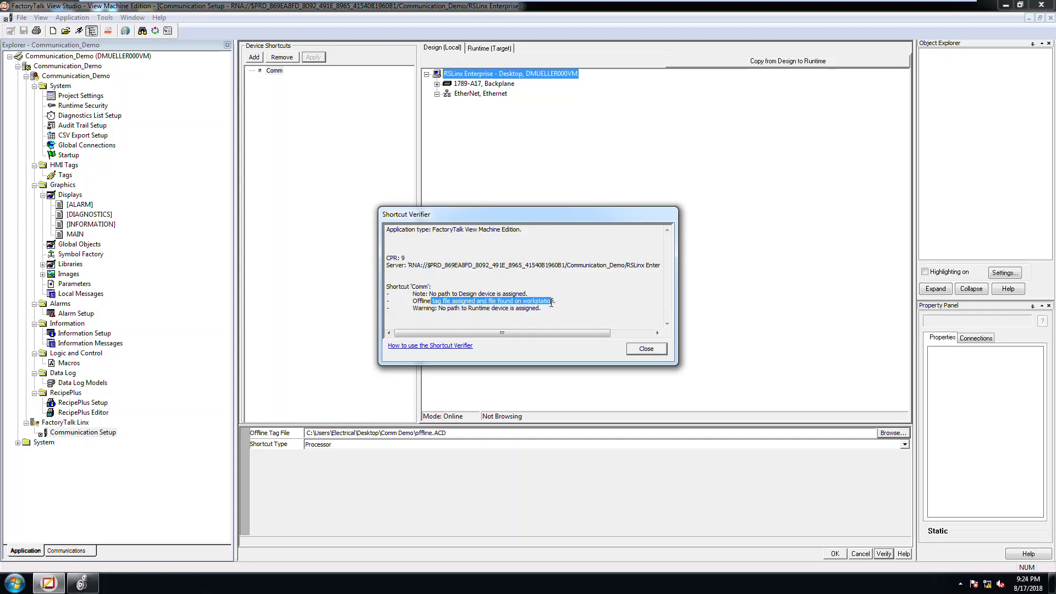
drag(445, 308, 545, 315)
click(486, 293)
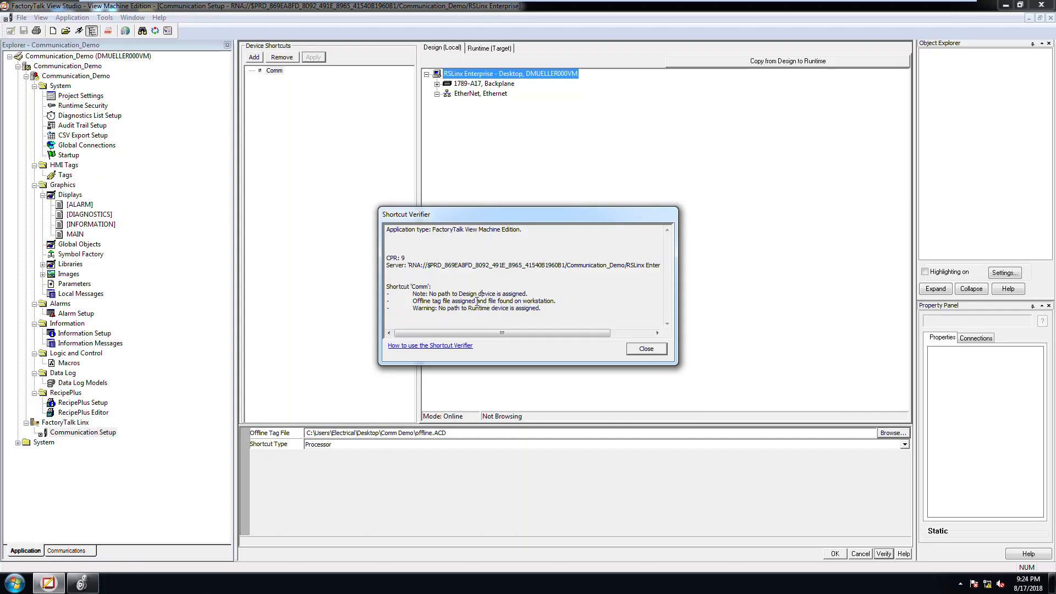
drag(458, 294, 499, 293)
drag(415, 302, 557, 301)
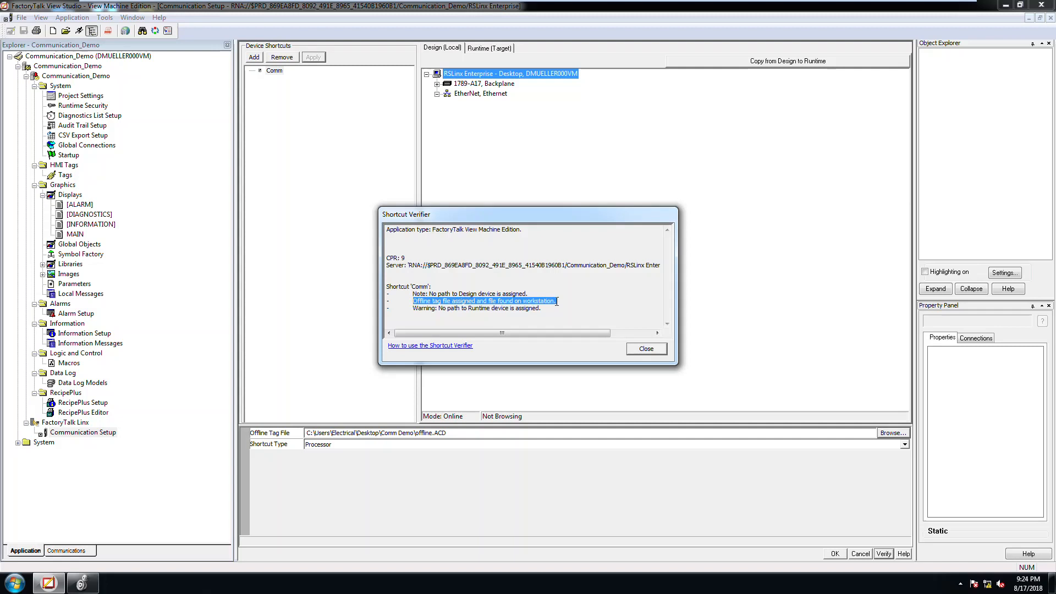
click(647, 350)
click(835, 554)
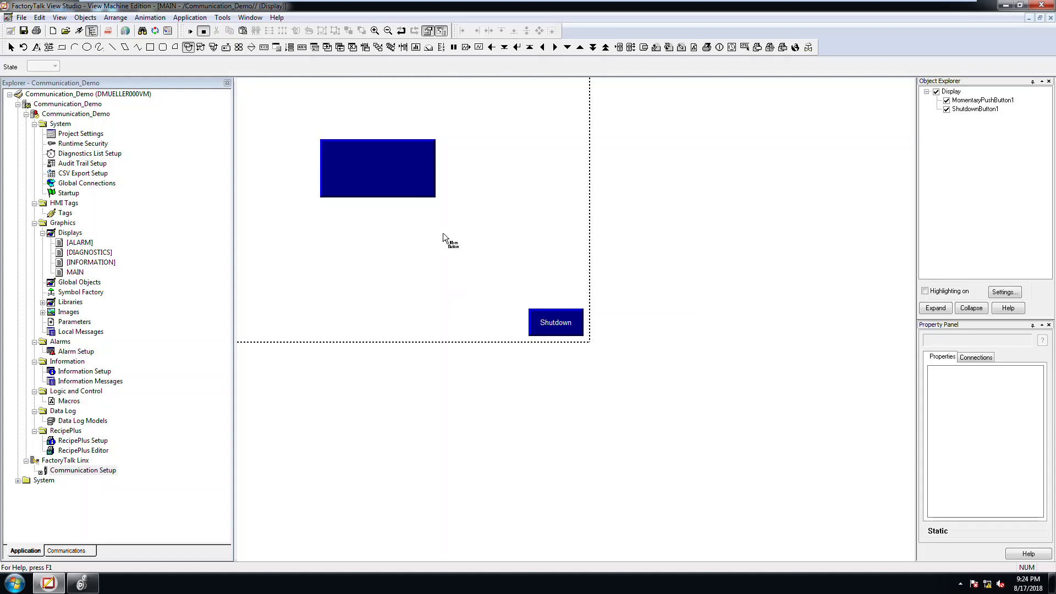
Step: Open the tag browser for the Value connection of the momentary push button on the MAIN display and refresh all folders
double_click(389, 182)
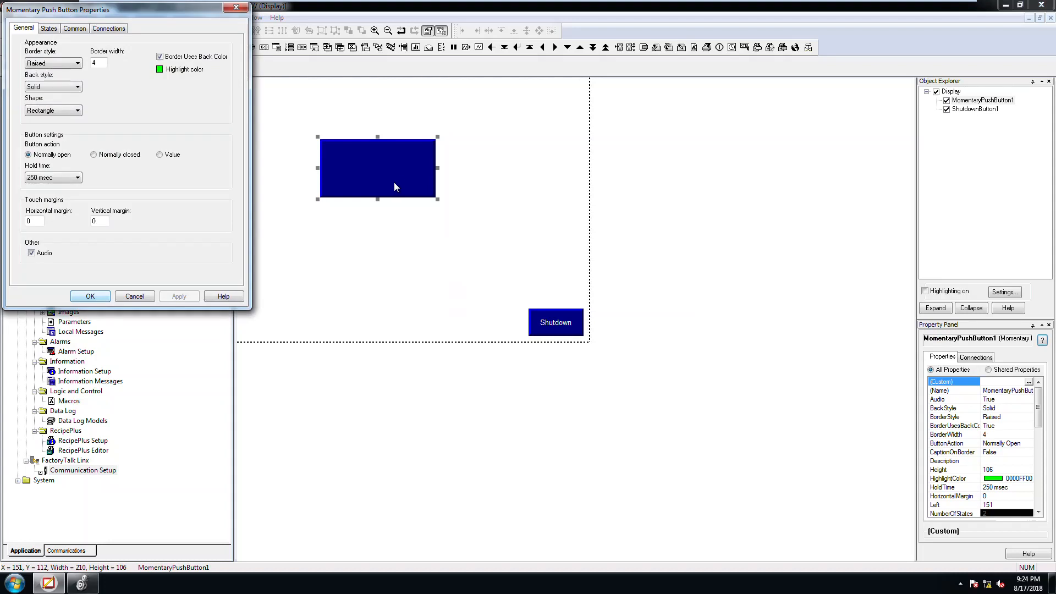
click(109, 28)
click(208, 48)
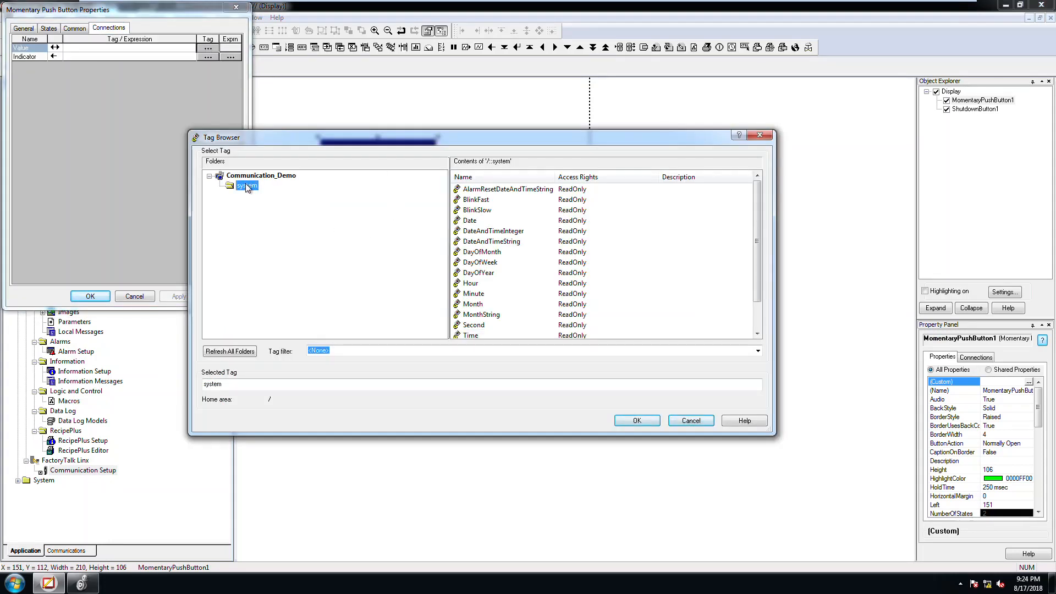
click(272, 177)
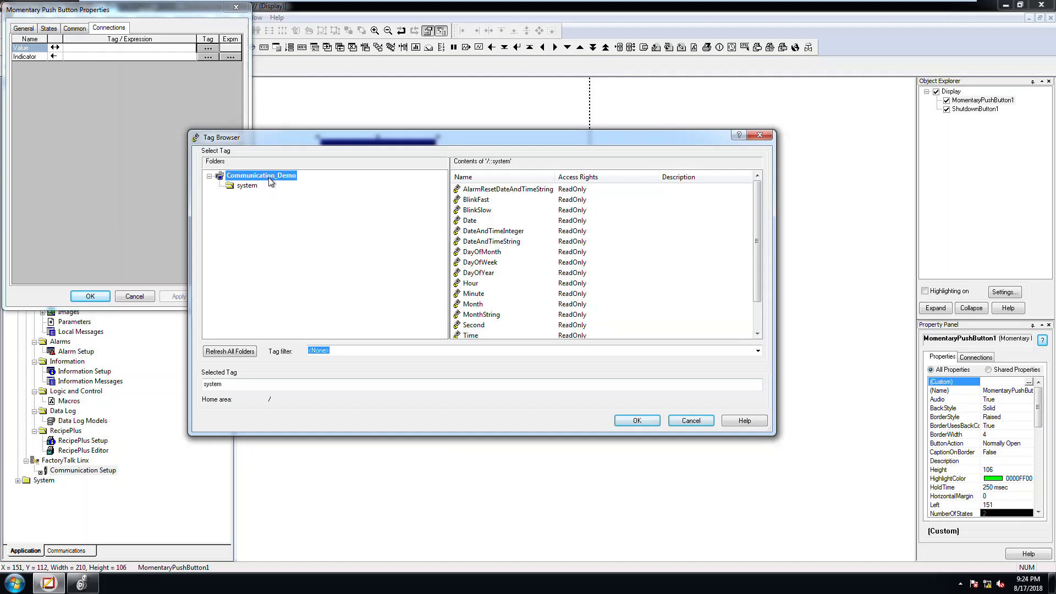
click(245, 351)
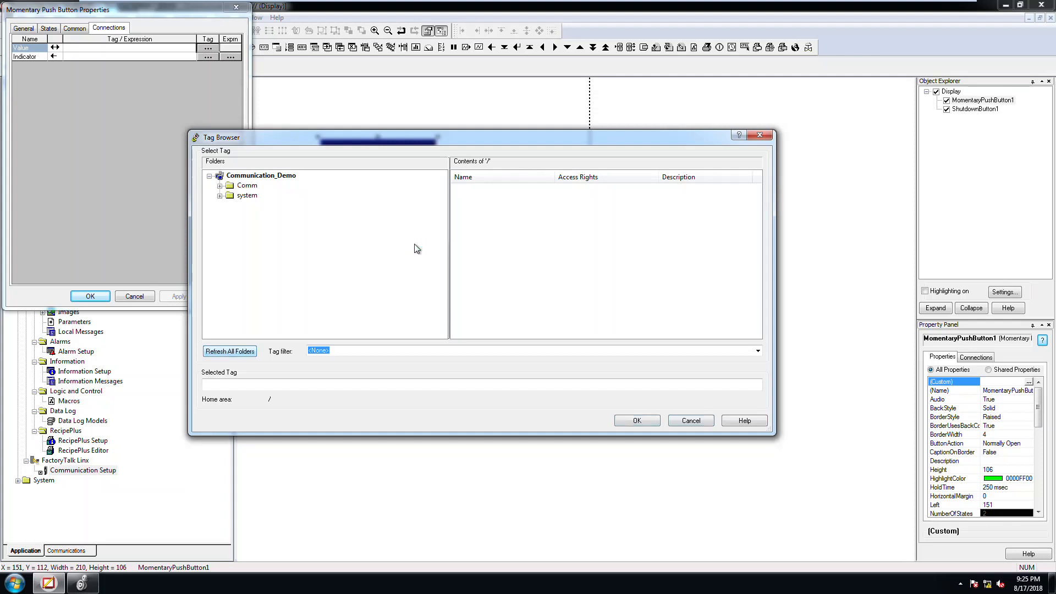
Step: Examine the Diagnostic Items, Online and Offline folders of the Comm shortcut, including the Offline subfolders
click(219, 186)
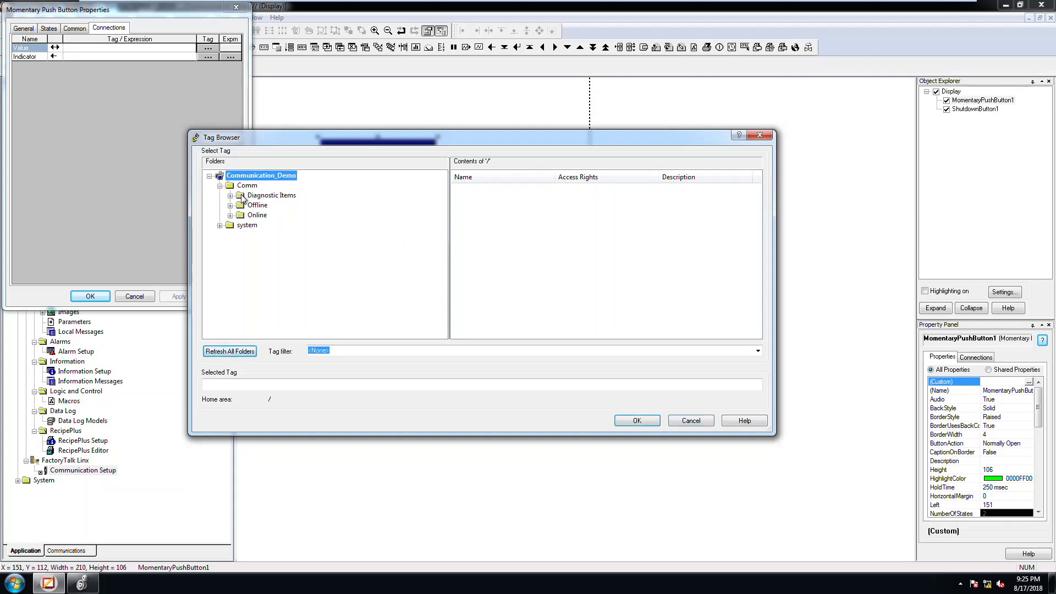
click(278, 197)
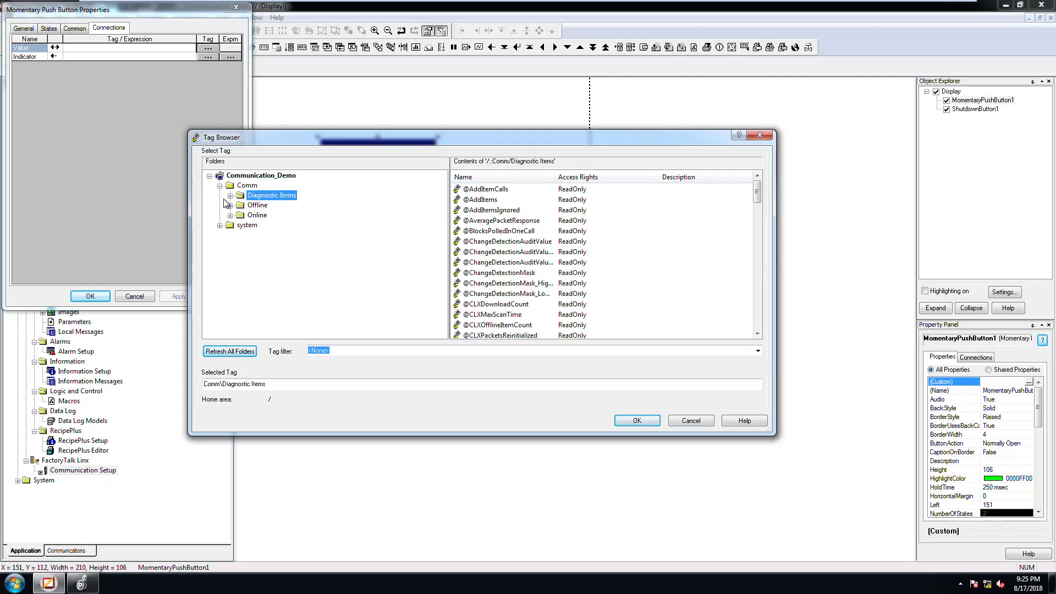
click(250, 216)
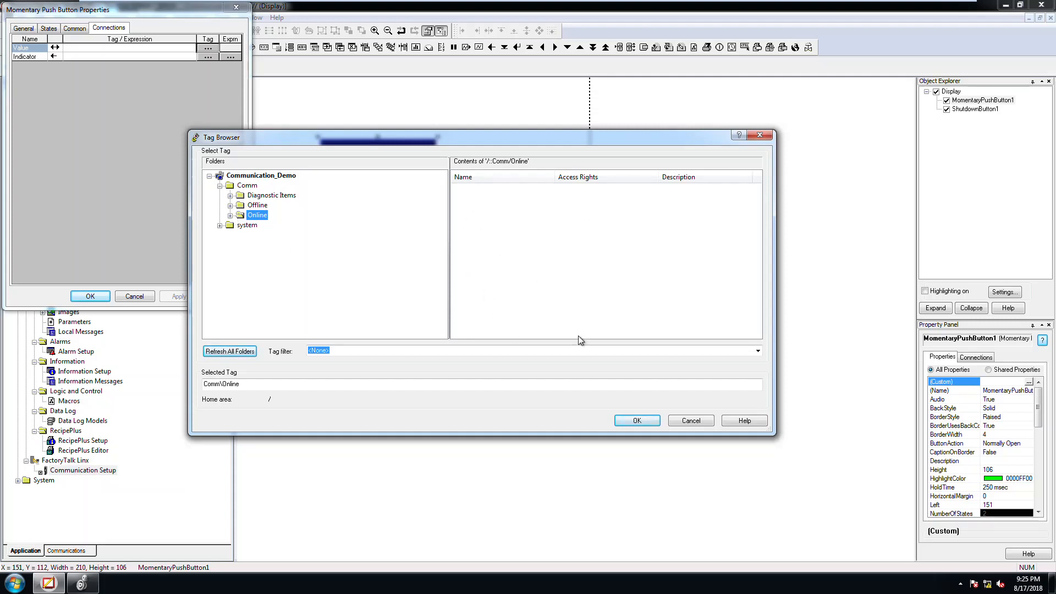
click(244, 205)
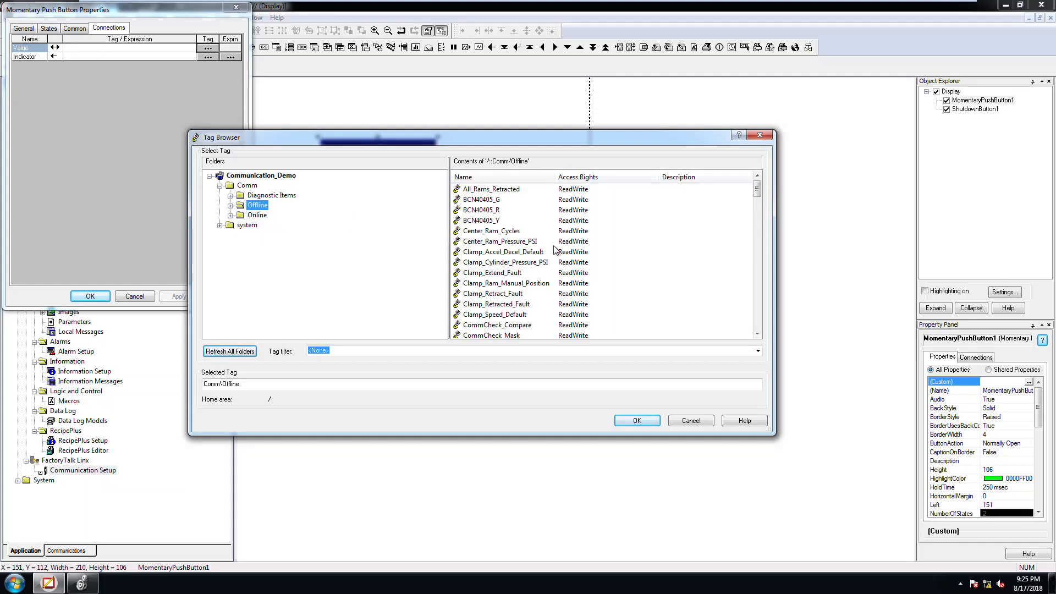
drag(756, 192, 754, 161)
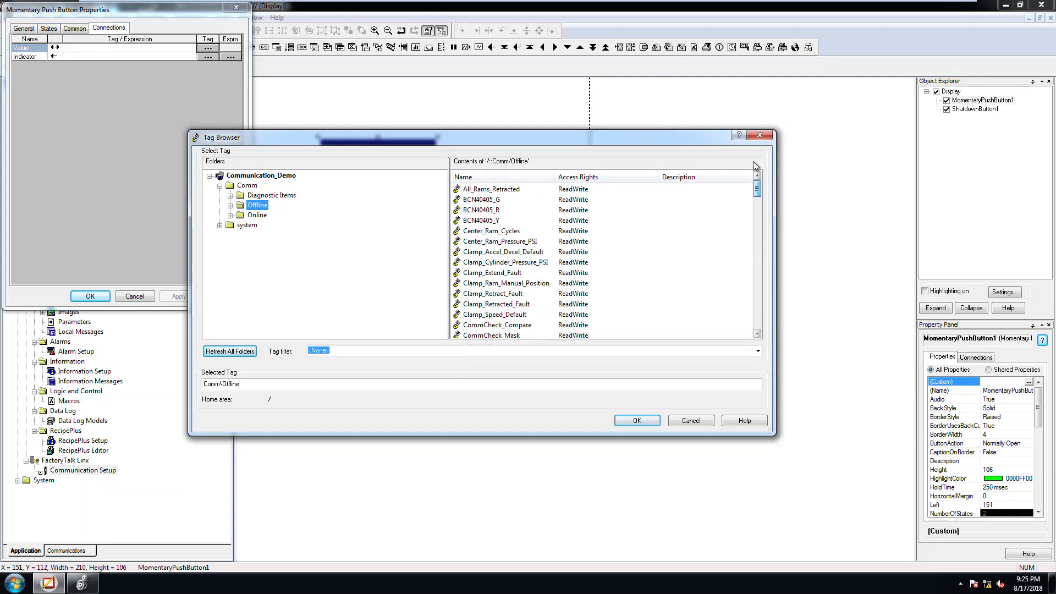
click(231, 206)
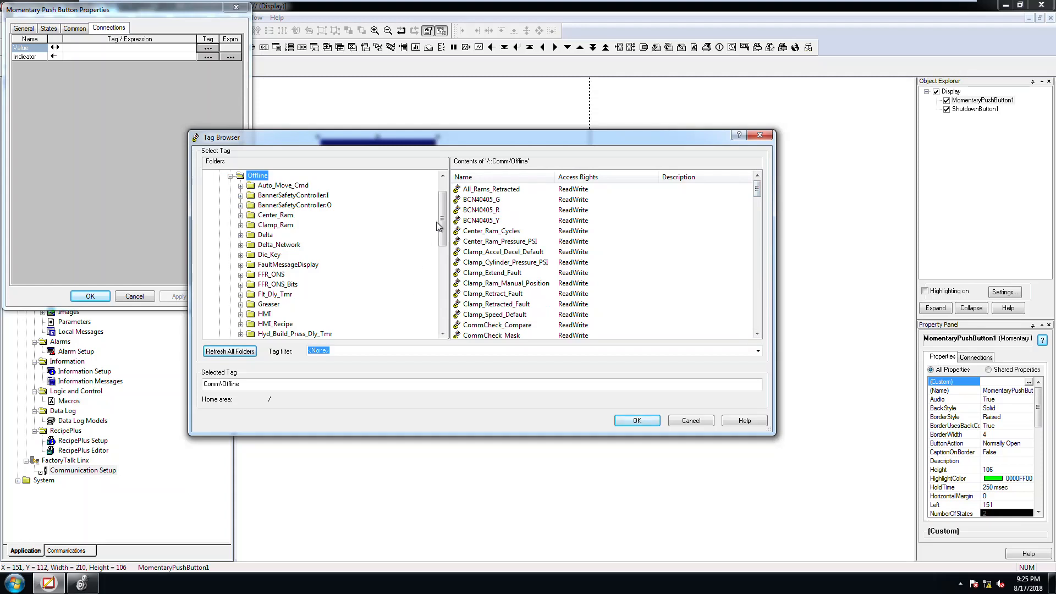
drag(444, 218, 444, 253)
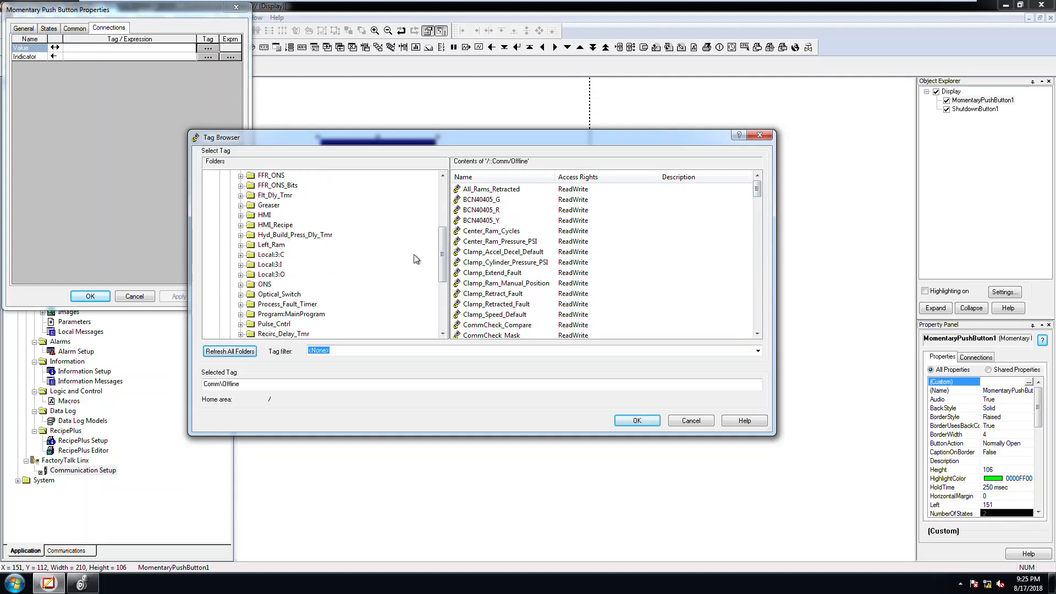
drag(443, 256, 444, 268)
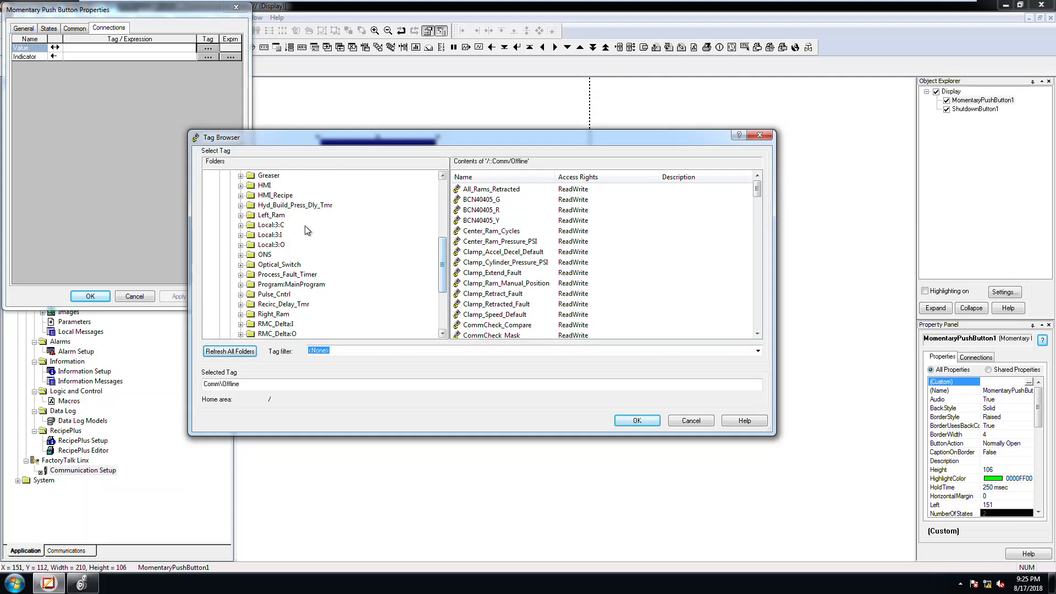
Step: Open the Clr_To_Ret_Tmr folder under Left_Ram, Cntrl in the offline tags
click(241, 216)
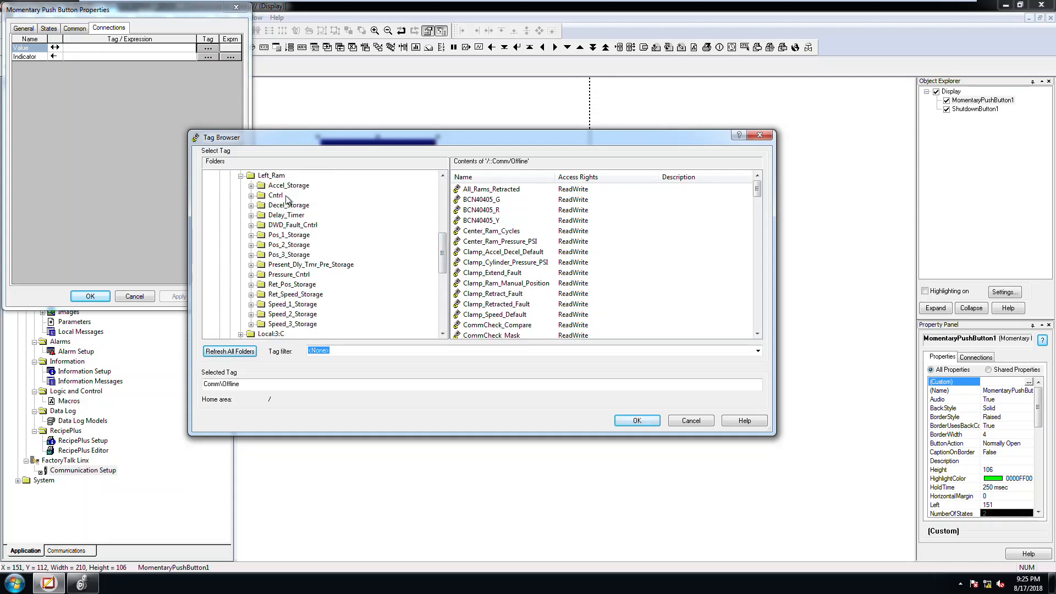
click(252, 196)
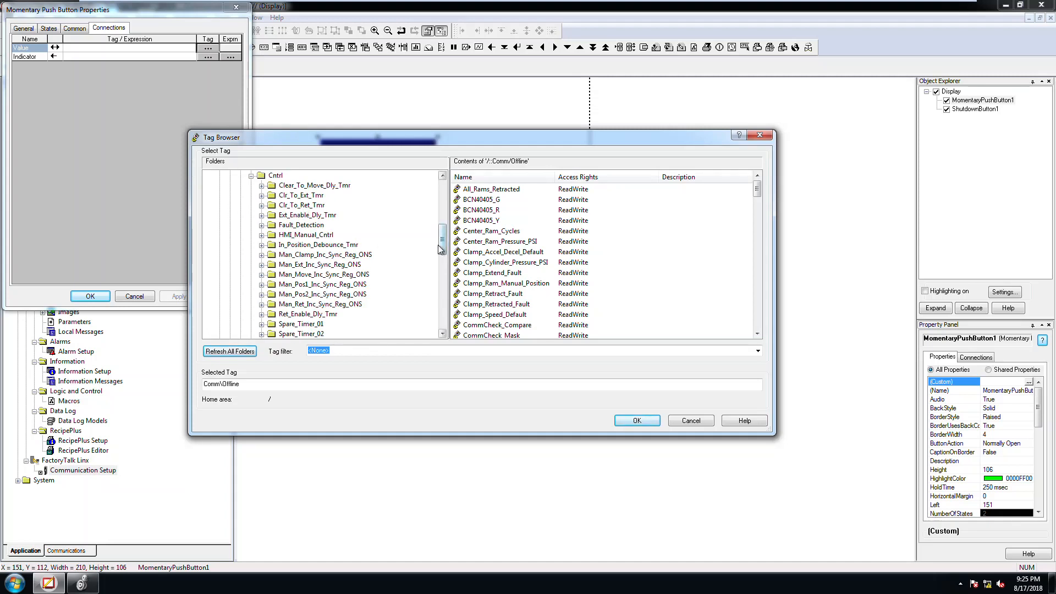
scroll(438, 245, down, 1)
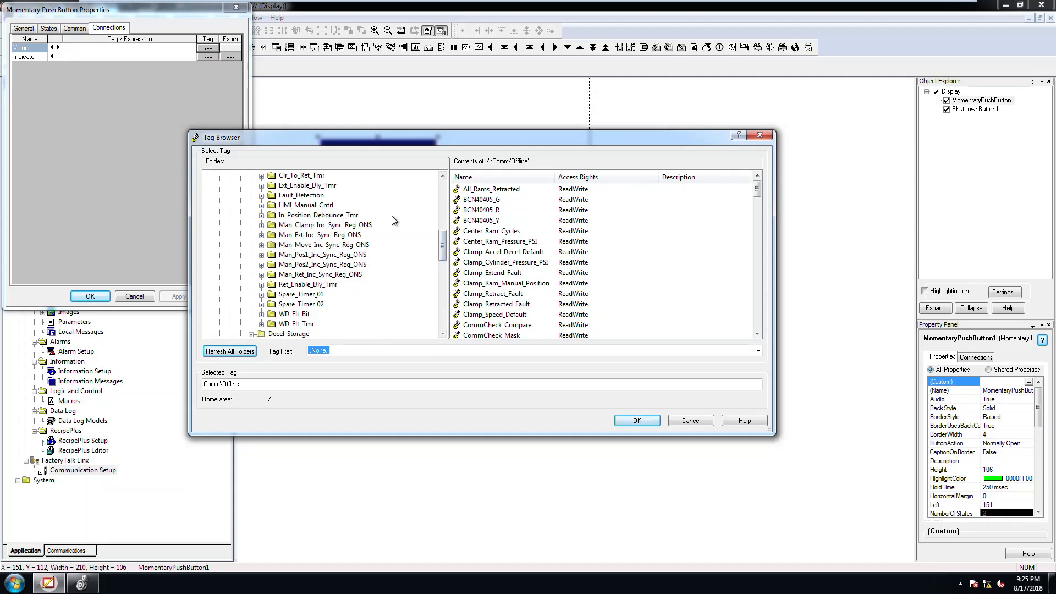
scroll(447, 249, up, 2)
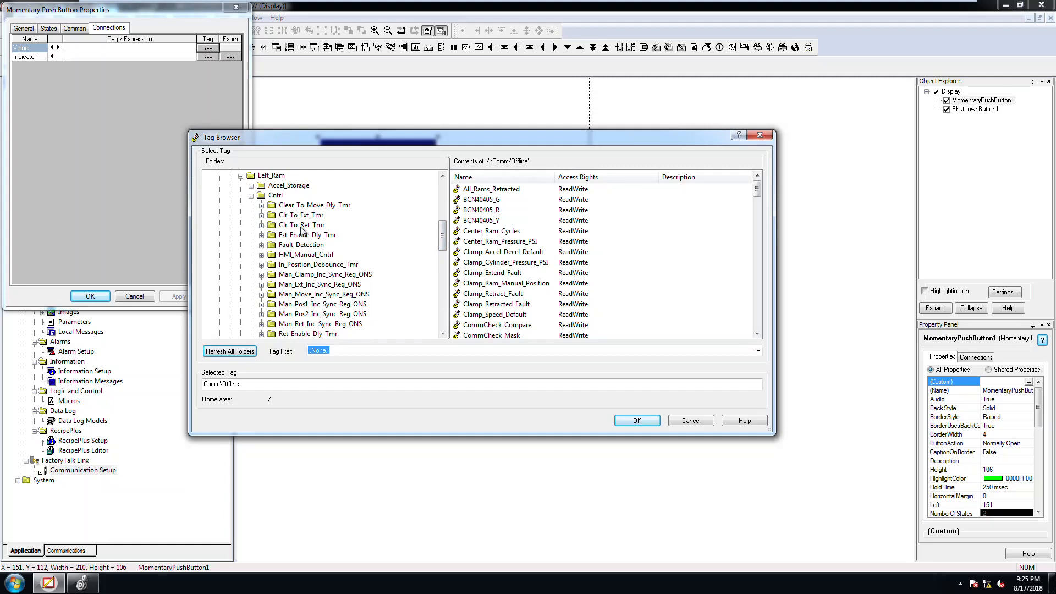
click(302, 226)
Step: Connect the push button's Value to [Comm]Left_Ram.Cntrl.Clr_To_Ret_Tmr.TT, then apply and close its properties
click(471, 190)
click(472, 232)
click(473, 192)
click(472, 200)
click(473, 210)
click(473, 221)
click(473, 231)
click(474, 221)
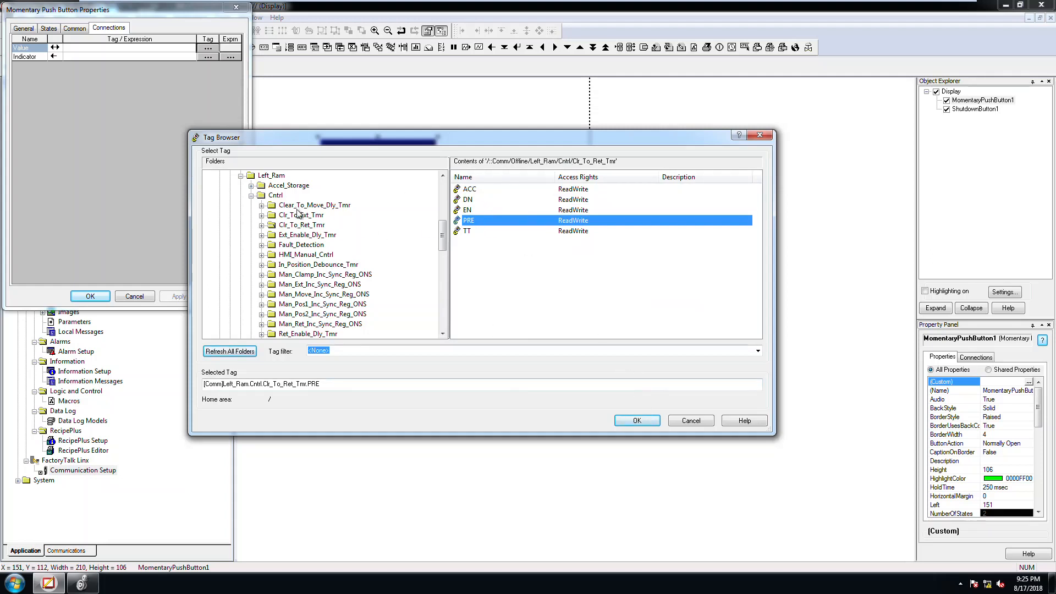
double_click(464, 231)
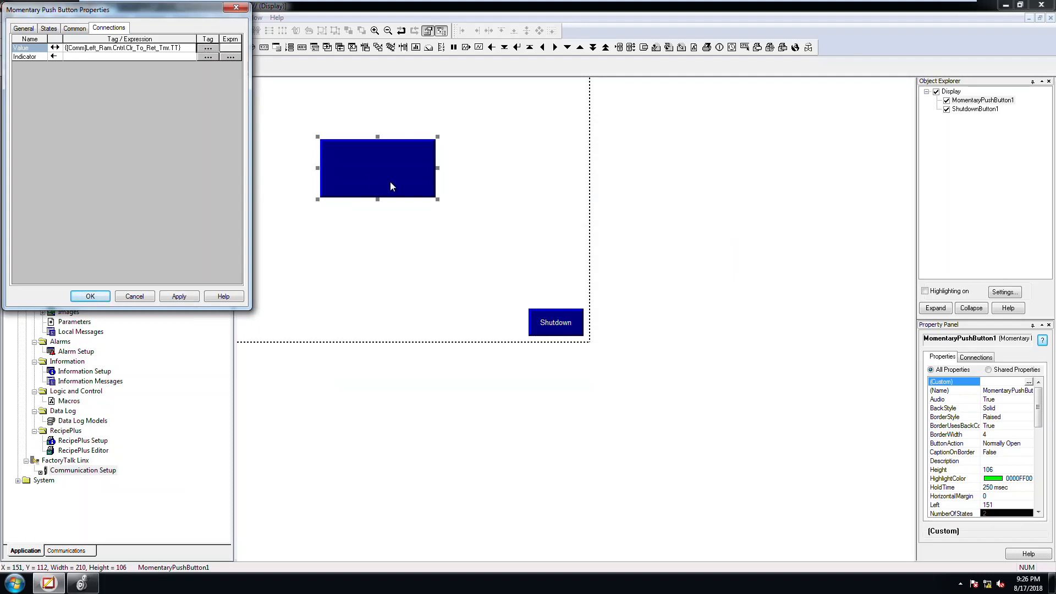
click(138, 48)
click(179, 297)
click(94, 296)
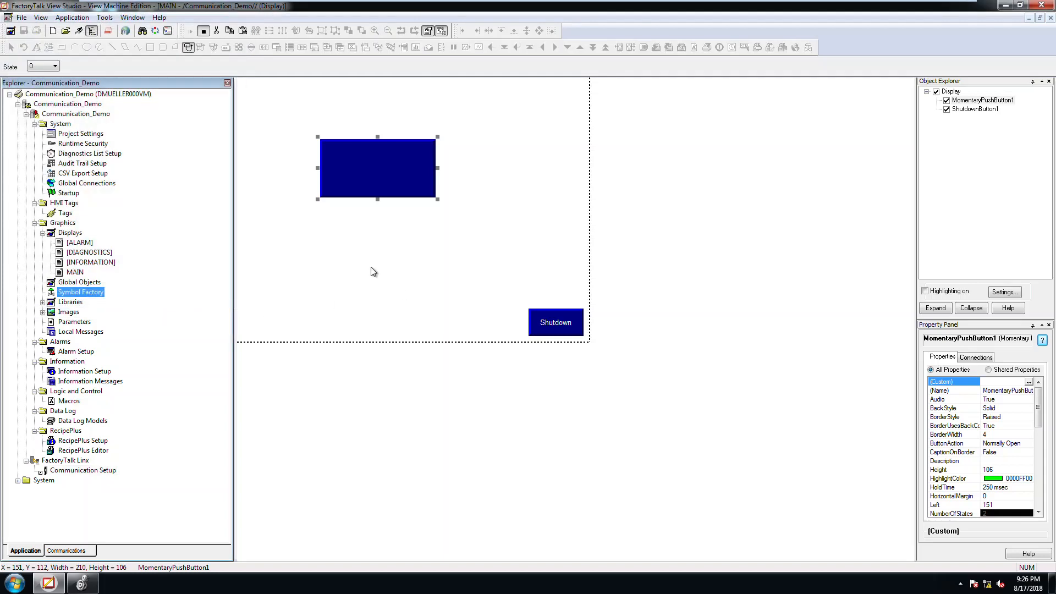